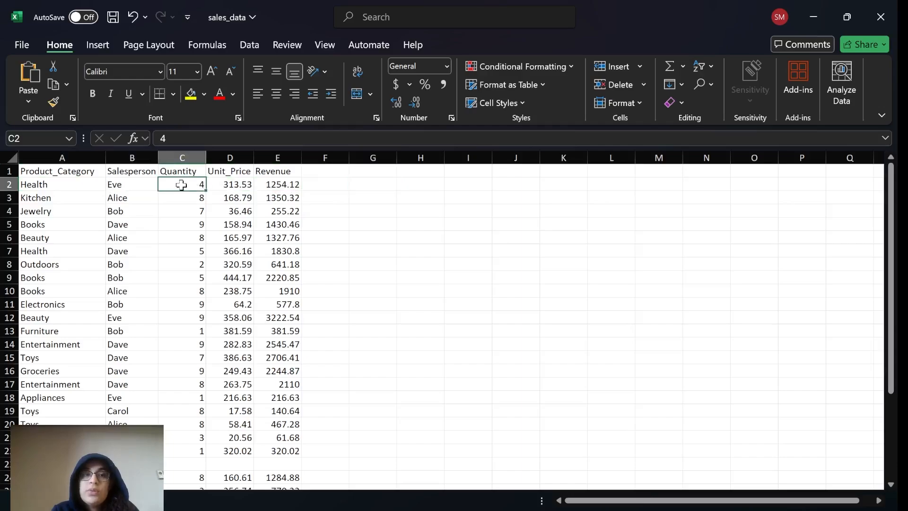
Step: Examine the first record's category, salesperson, quantity, unit price and revenue, and the Sum of Quantity and Count of Quantity labels beside the data
{"action": "left_click", "coordinate": [236, 187]}
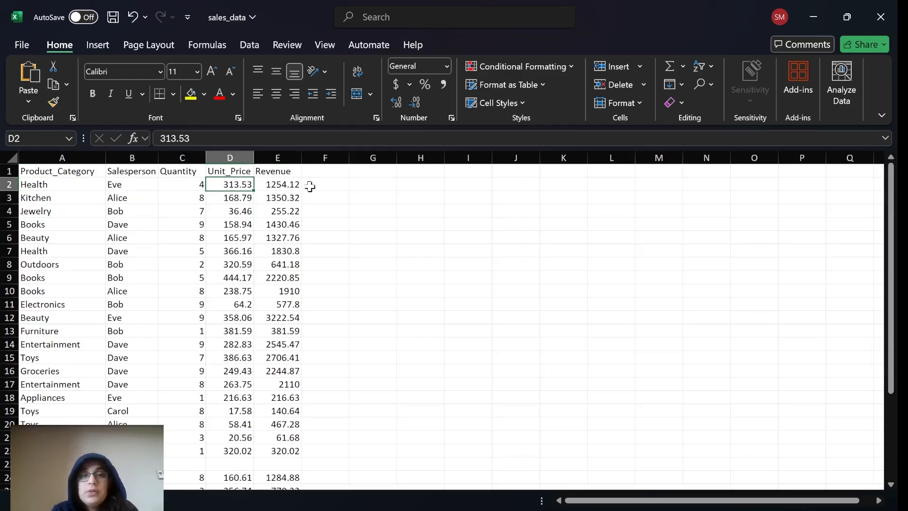
{"action": "left_click_drag", "start_coordinate": [189, 184], "coordinate": [234, 184]}
{"action": "left_click", "coordinate": [246, 184]}
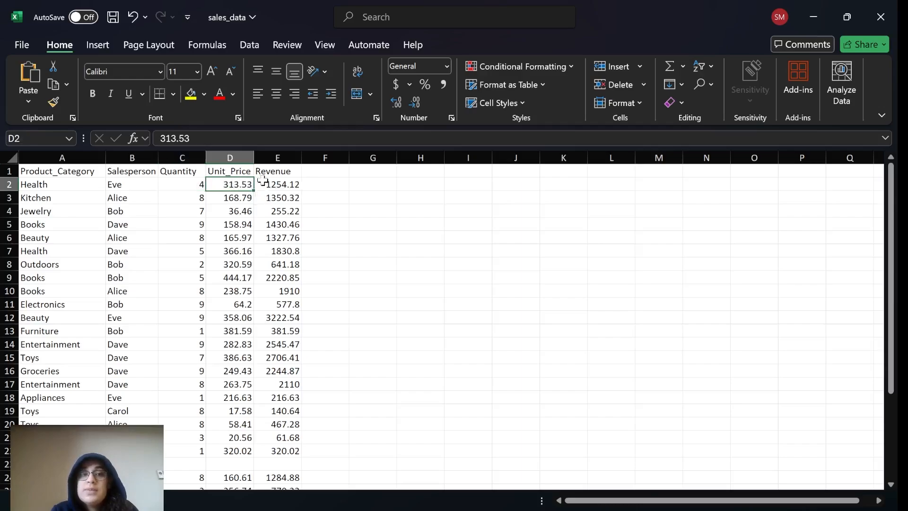
{"action": "left_click", "coordinate": [279, 186]}
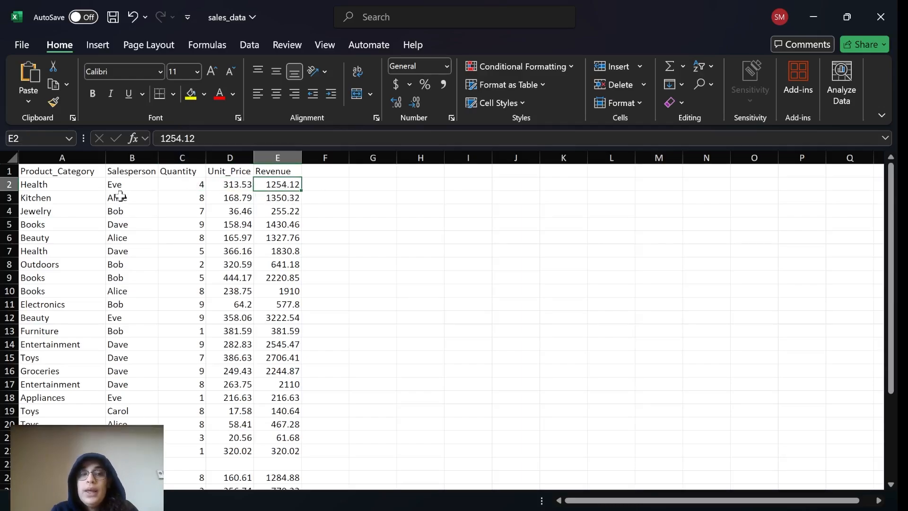
{"action": "left_click", "coordinate": [137, 187]}
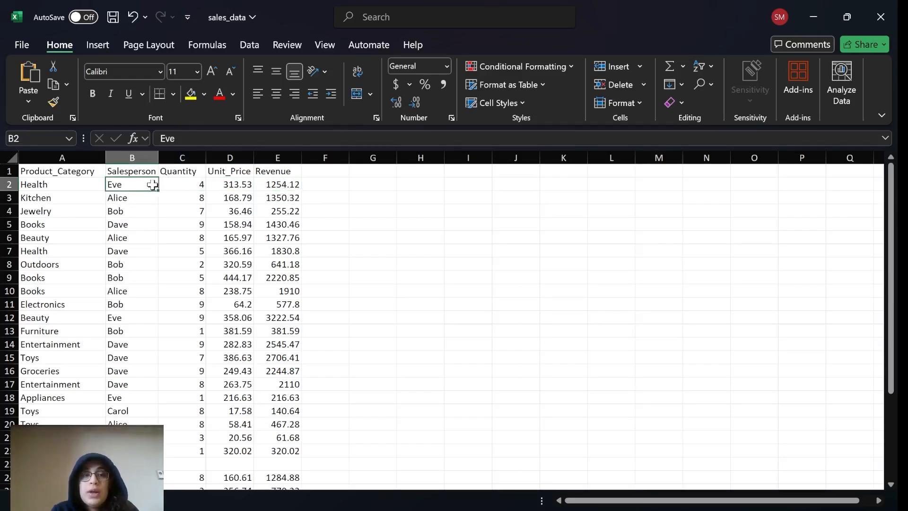
{"action": "left_click", "coordinate": [234, 184]}
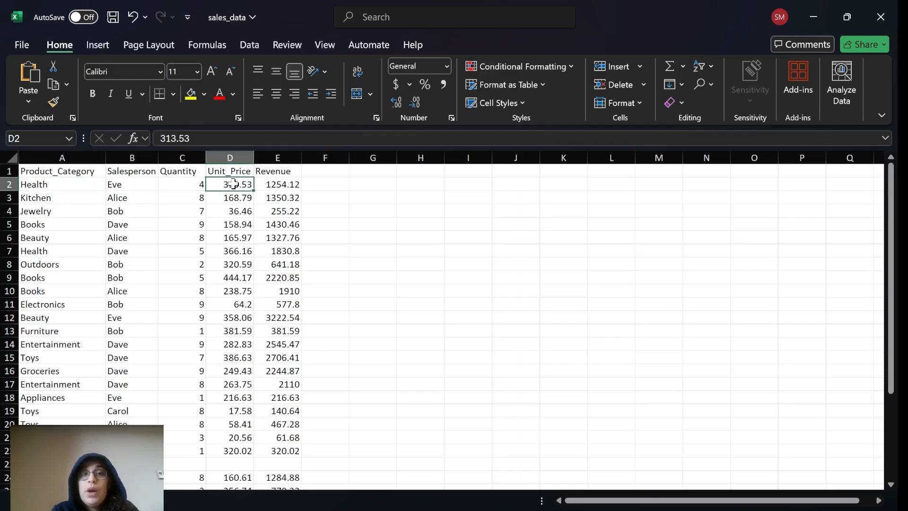
{"action": "left_click", "coordinate": [68, 184]}
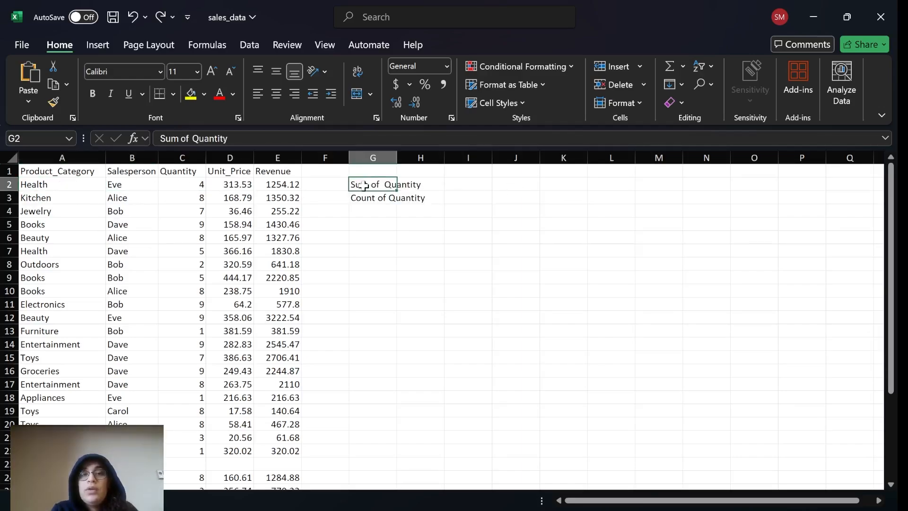
{"action": "left_click_drag", "start_coordinate": [364, 184], "coordinate": [436, 185]}
{"action": "left_click", "coordinate": [482, 184]}
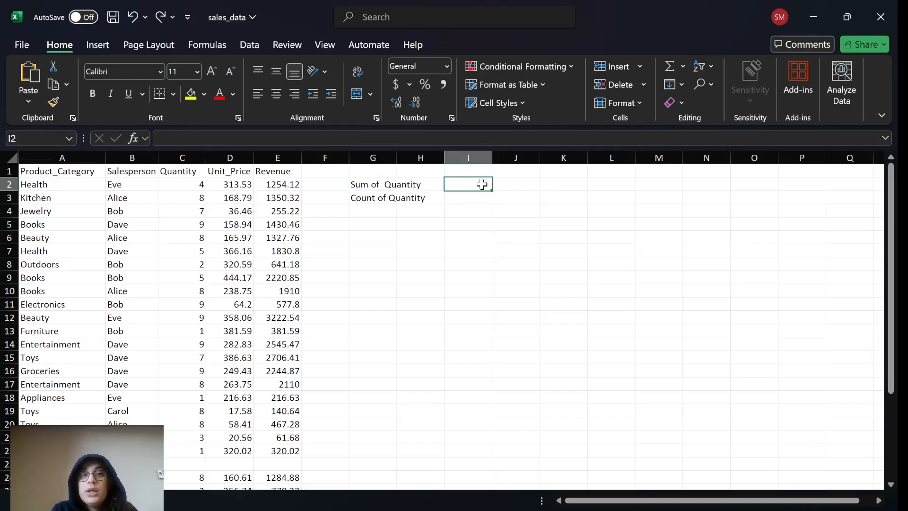
{"action": "left_click_drag", "start_coordinate": [369, 203], "coordinate": [493, 197]}
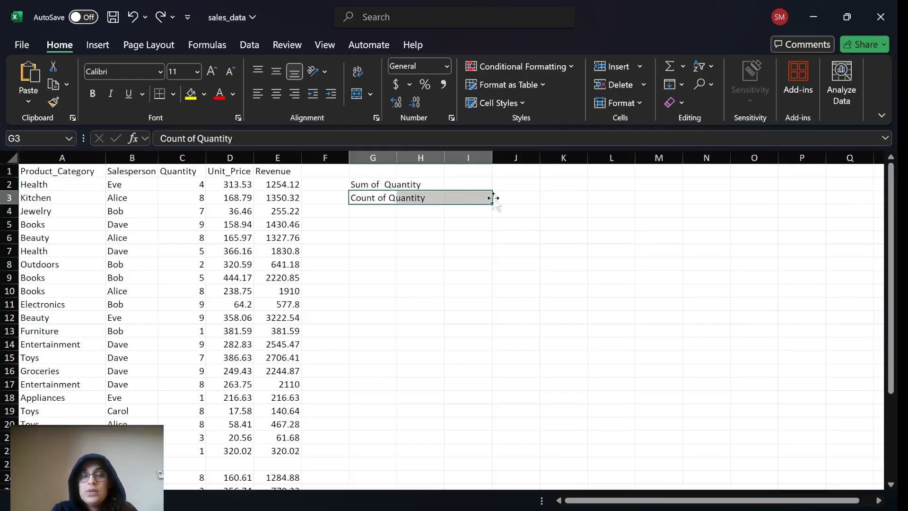
{"action": "left_click", "coordinate": [534, 202]}
{"action": "mouse_move", "coordinate": [367, 184]}
{"action": "left_mouse_down"}
{"action": "mouse_move", "coordinate": [436, 184]}
{"action": "mouse_move", "coordinate": [423, 182]}
{"action": "left_mouse_up"}
Step: Highlight the two Health category cells A2 and A7 and their quantities in C2 and C7 in yellow
{"action": "left_click", "coordinate": [88, 184]}
{"action": "left_click", "coordinate": [191, 97]}
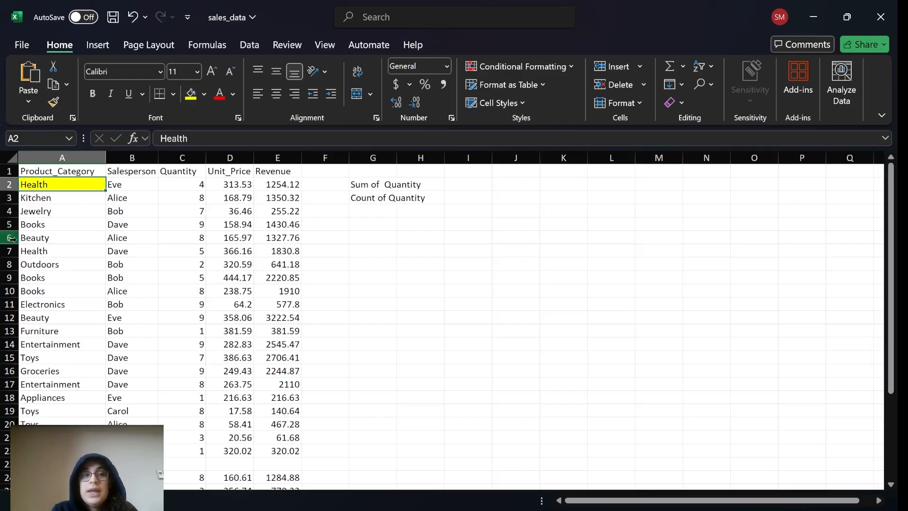
{"action": "left_click", "coordinate": [47, 251]}
{"action": "left_click", "coordinate": [191, 97]}
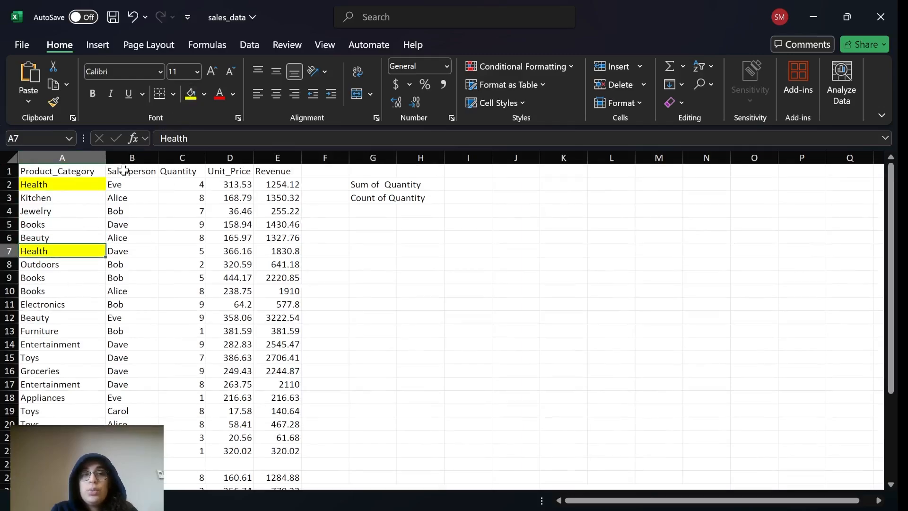
{"action": "left_click", "coordinate": [183, 188]}
{"action": "left_click", "coordinate": [190, 97]}
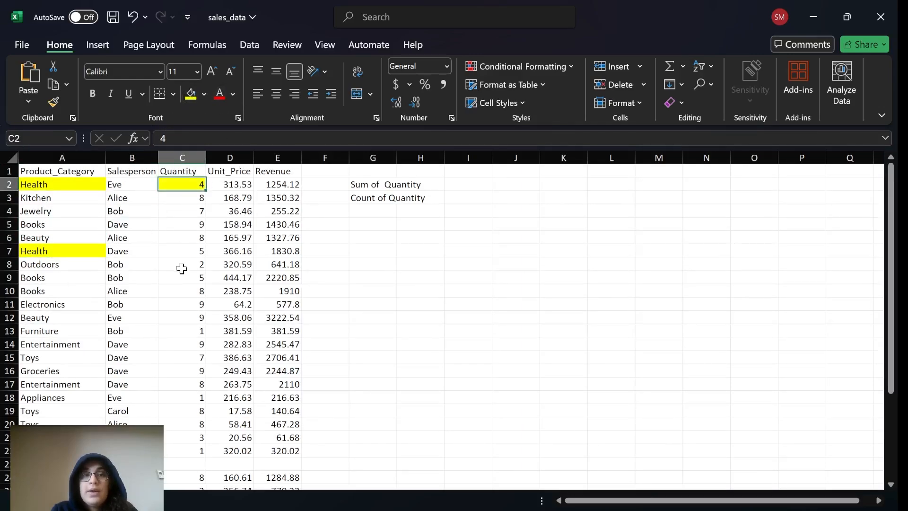
{"action": "left_click", "coordinate": [185, 250]}
{"action": "key", "text": "F4"}
Step: Enter 9 in I2 beside the Sum of Quantity label
{"action": "left_click", "coordinate": [470, 185]}
{"action": "type", "text": "9"}
{"action": "left_click", "coordinate": [571, 260]}
{"action": "left_click", "coordinate": [420, 224]}
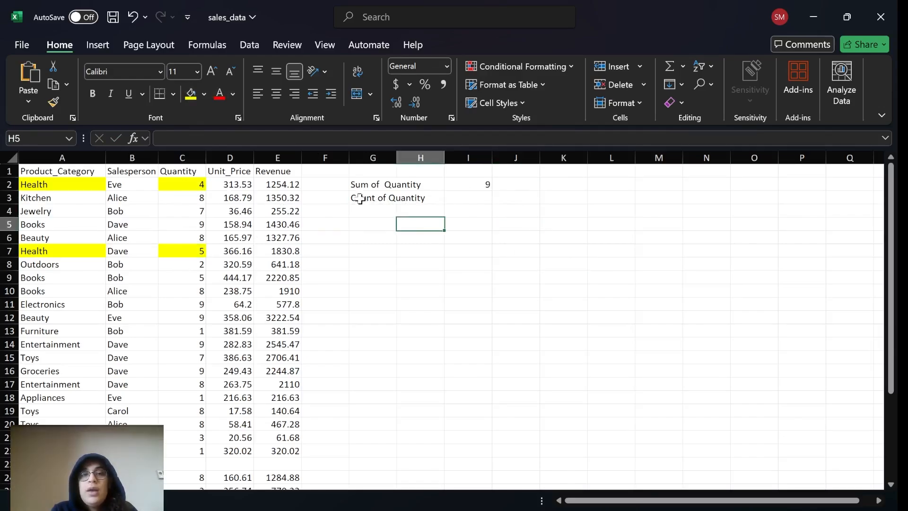
Step: Enter 2 in I3 beside the Count of Quantity label
{"action": "left_click_drag", "start_coordinate": [360, 198], "coordinate": [473, 201]}
{"action": "left_click", "coordinate": [325, 237]}
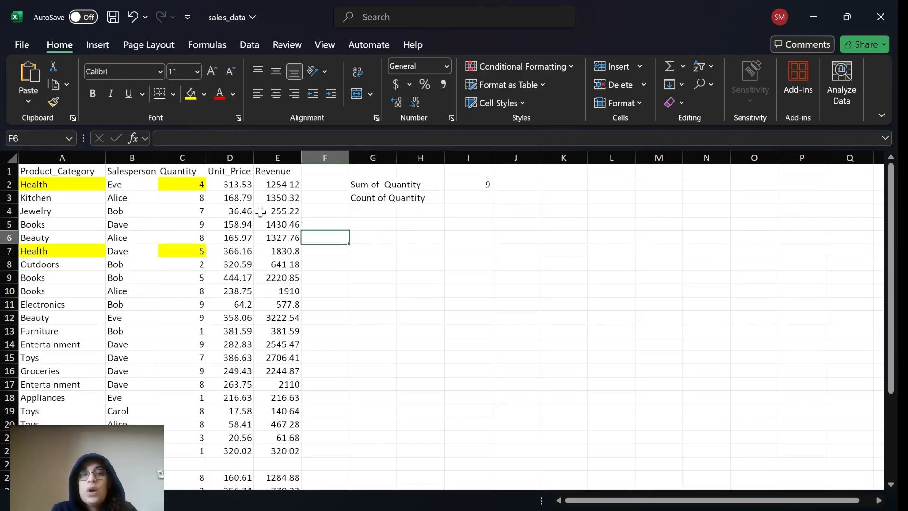
{"action": "left_click", "coordinate": [185, 187]}
{"action": "left_click", "coordinate": [186, 243]}
{"action": "left_click", "coordinate": [191, 187]}
{"action": "left_click", "coordinate": [90, 186]}
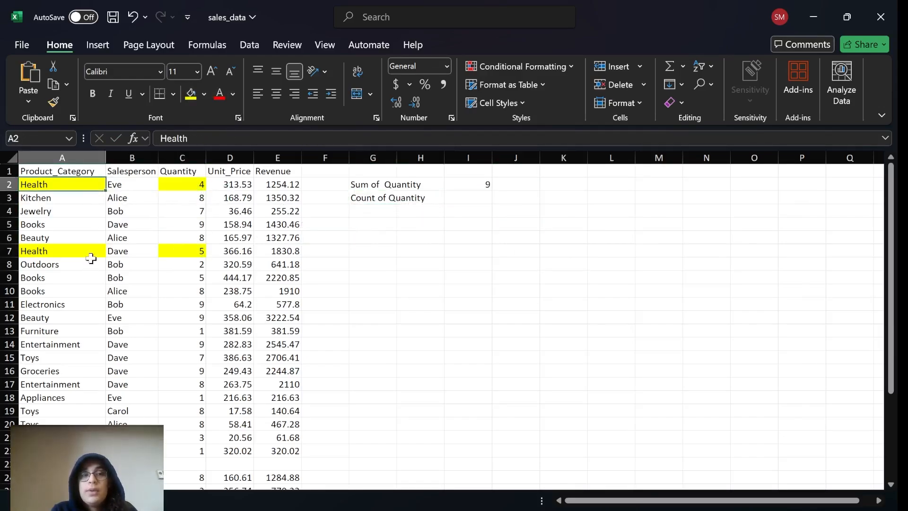
{"action": "left_click", "coordinate": [91, 251], "text": "ctrl"}
{"action": "left_click", "coordinate": [469, 199]}
{"action": "type", "text": "2"}
{"action": "left_click", "coordinate": [476, 264]}
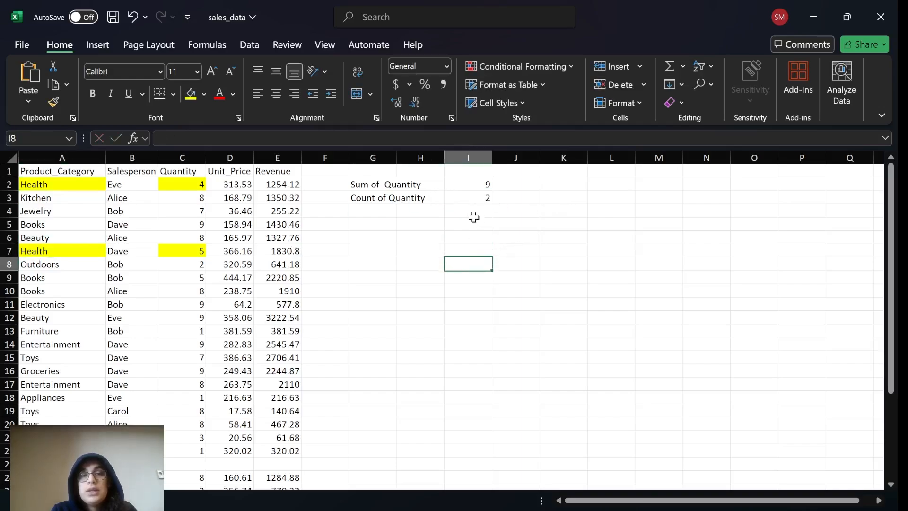
Step: Undo the manual sum and count entries, the yellow highlights and the two quantity labels
{"action": "left_click", "coordinate": [374, 266]}
{"action": "key", "text": "ctrl+z"}
{"action": "key", "text": "ctrl+z"}
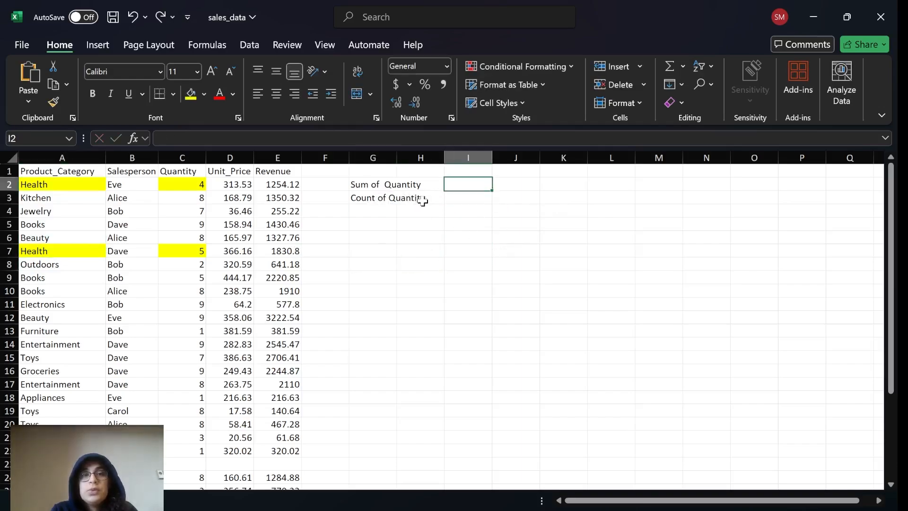
{"action": "key", "text": "ctrl+z"}
{"action": "key", "text": "ctrl+z"}
{"action": "key", "text": "ctrl+z"}
{"action": "key", "text": "ctrl+z"}
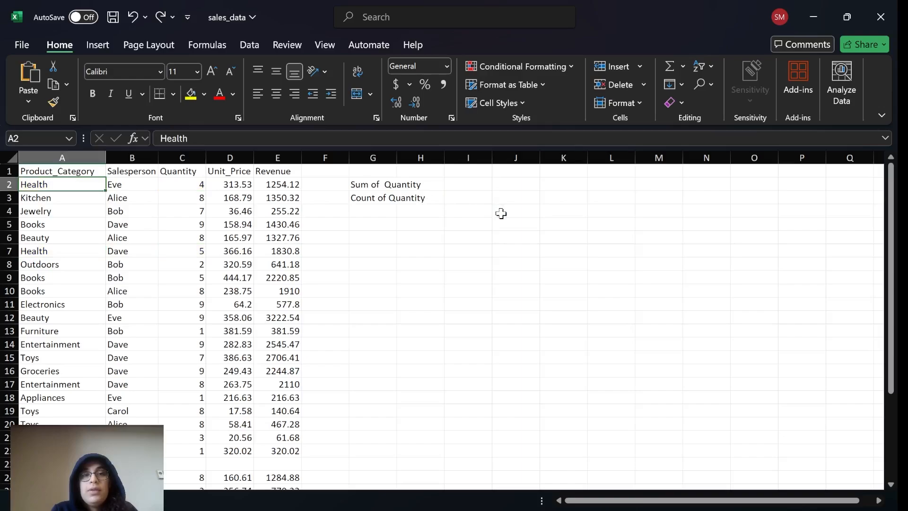
{"action": "left_click", "coordinate": [373, 185]}
{"action": "key", "text": "ctrl+z"}
{"action": "key", "text": "ctrl+z"}
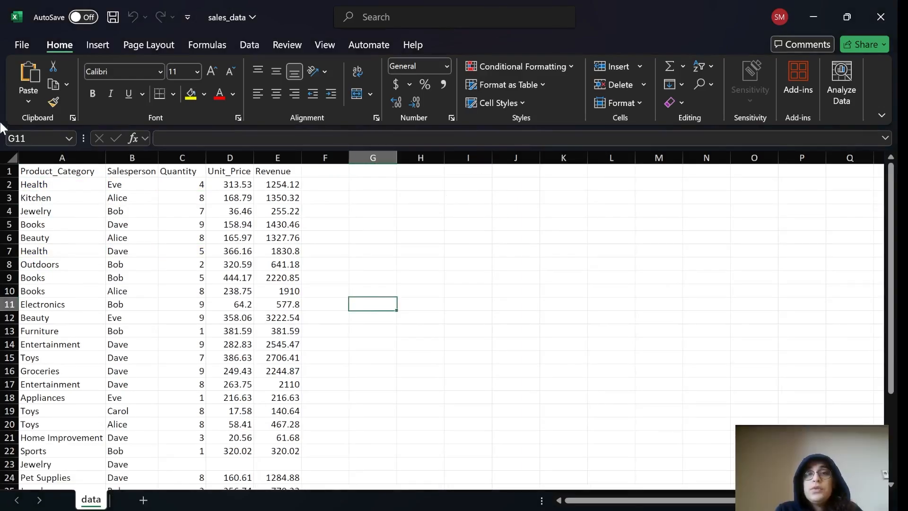
Step: Format the sales data range A1:E32 as a blue banded table with headers
{"action": "left_click", "coordinate": [13, 158]}
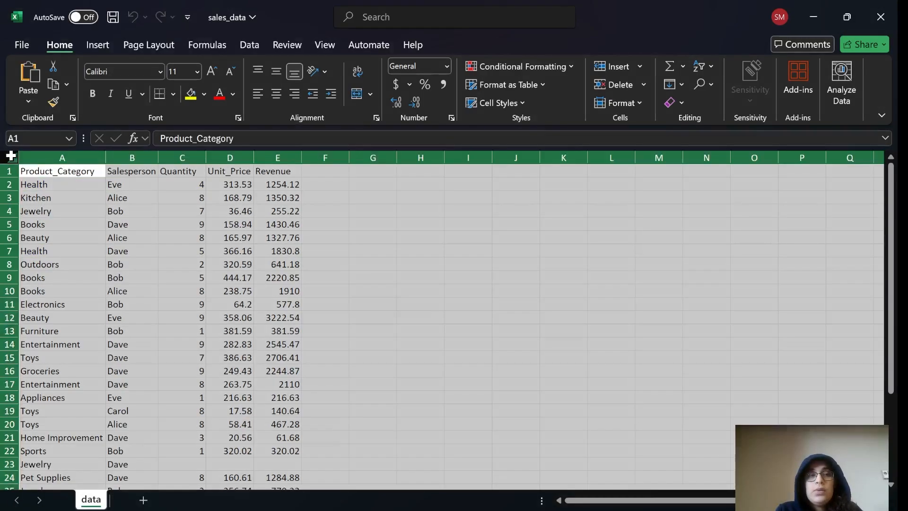
{"action": "left_click", "coordinate": [66, 172]}
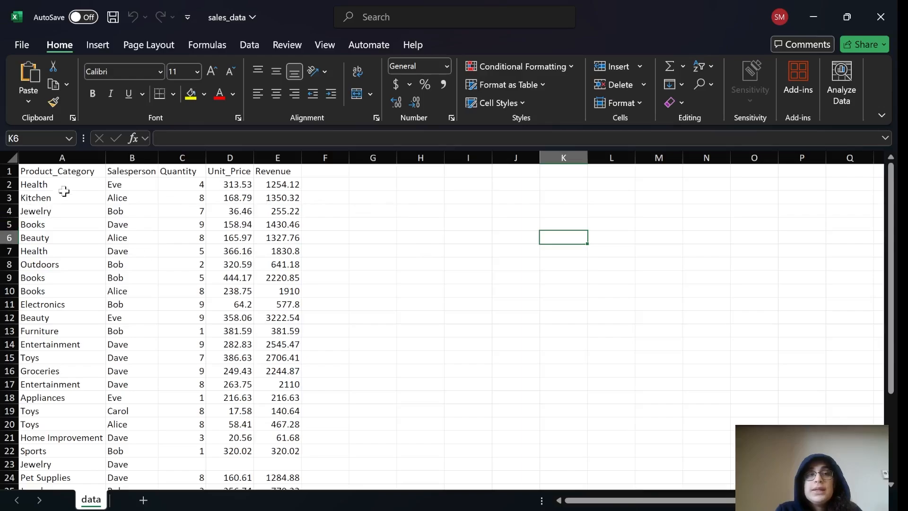
{"action": "left_click", "coordinate": [64, 191]}
{"action": "key", "text": "ctrl+shift+Right"}
{"action": "key", "text": "ctrl+shift+Down"}
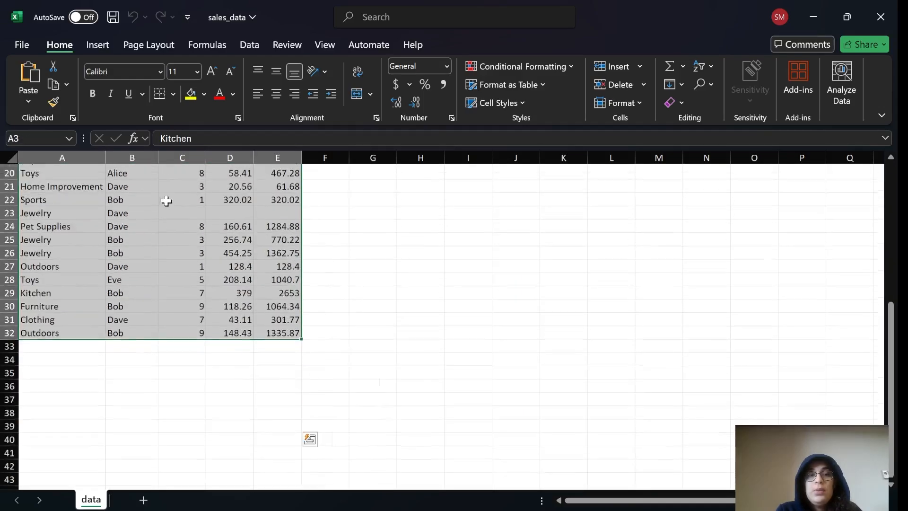
{"action": "scroll", "coordinate": [167, 201], "scroll_direction": "up", "scroll_amount": 7}
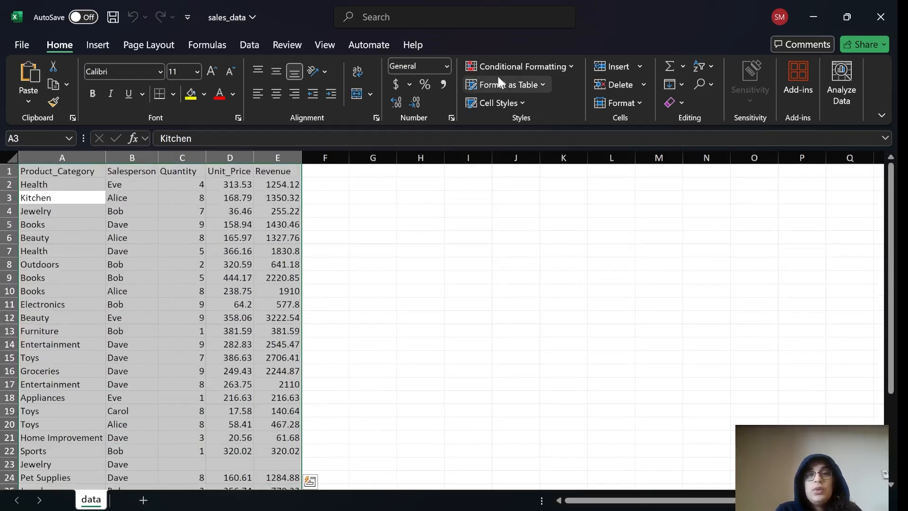
{"action": "left_click", "coordinate": [503, 84]}
{"action": "left_click", "coordinate": [547, 178]}
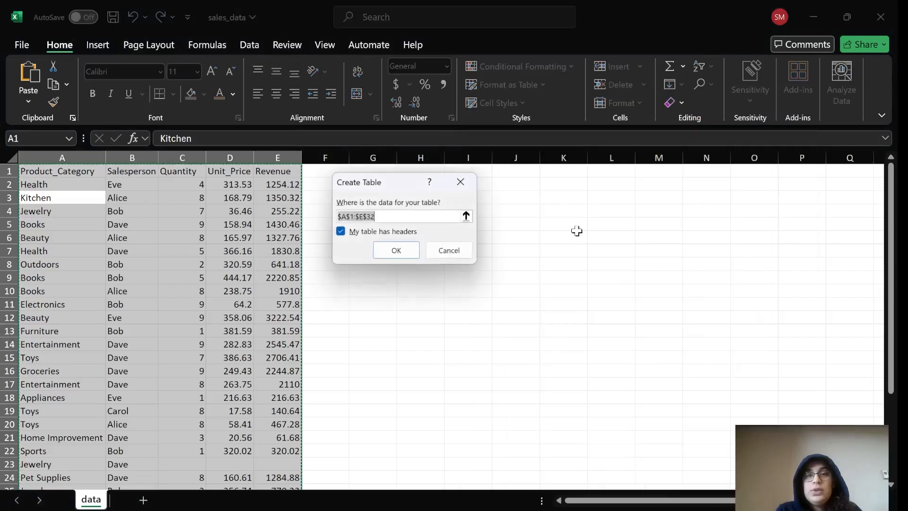
{"action": "left_click", "coordinate": [397, 251]}
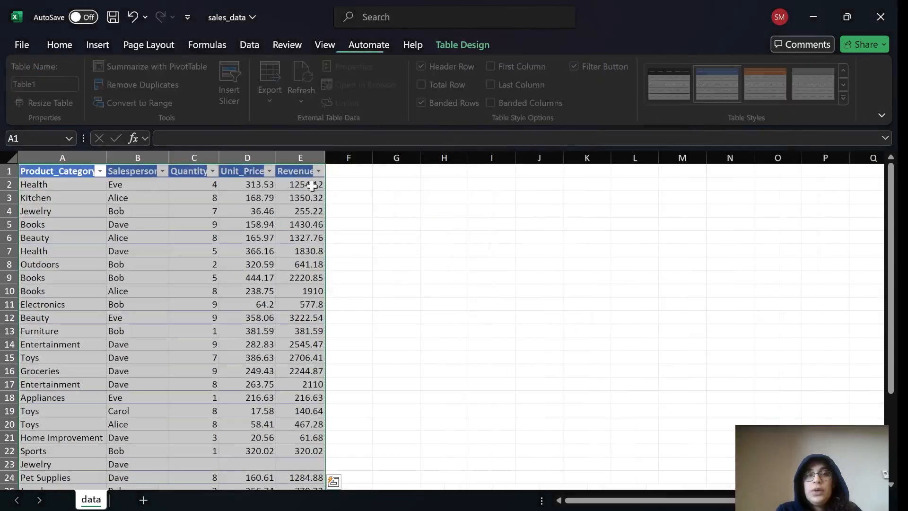
Step: Insert a PivotTable based on Table1 in a new worksheet
{"action": "left_click", "coordinate": [59, 44]}
{"action": "left_click", "coordinate": [97, 45]}
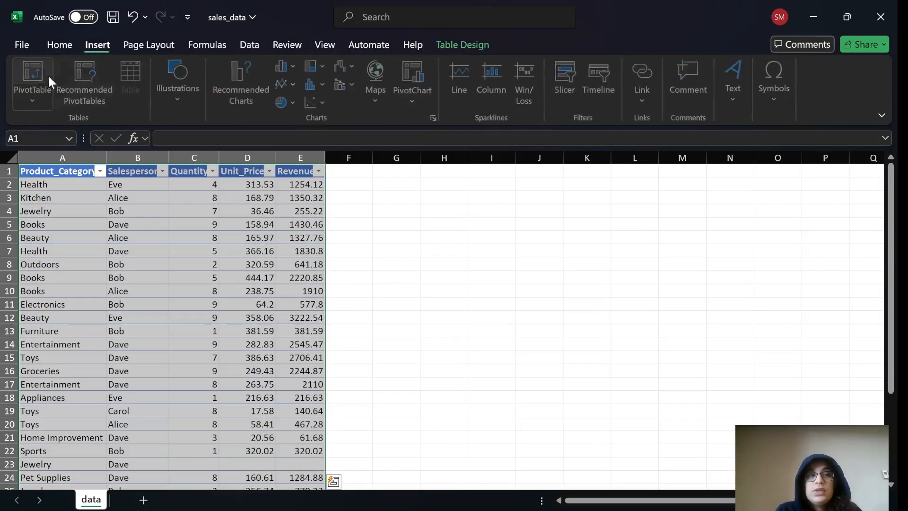
{"action": "left_click", "coordinate": [36, 90]}
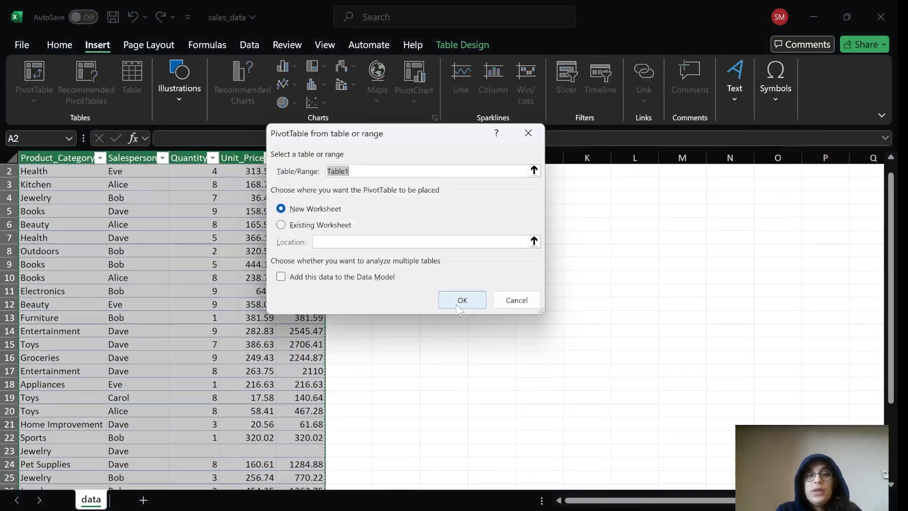
{"action": "left_click", "coordinate": [461, 301]}
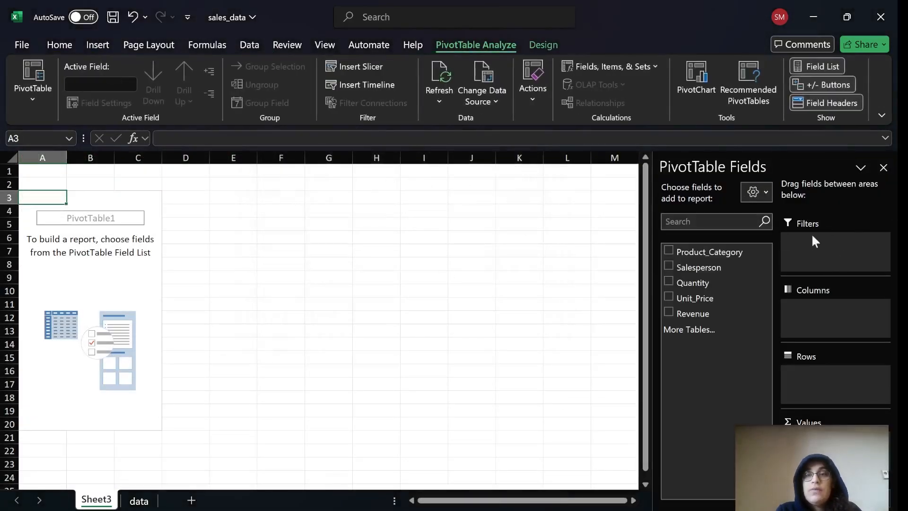
Step: Build the PivotTable with Product_Category as rows and the sum of Quantity as values
{"action": "left_click", "coordinate": [669, 282]}
{"action": "left_click", "coordinate": [669, 251]}
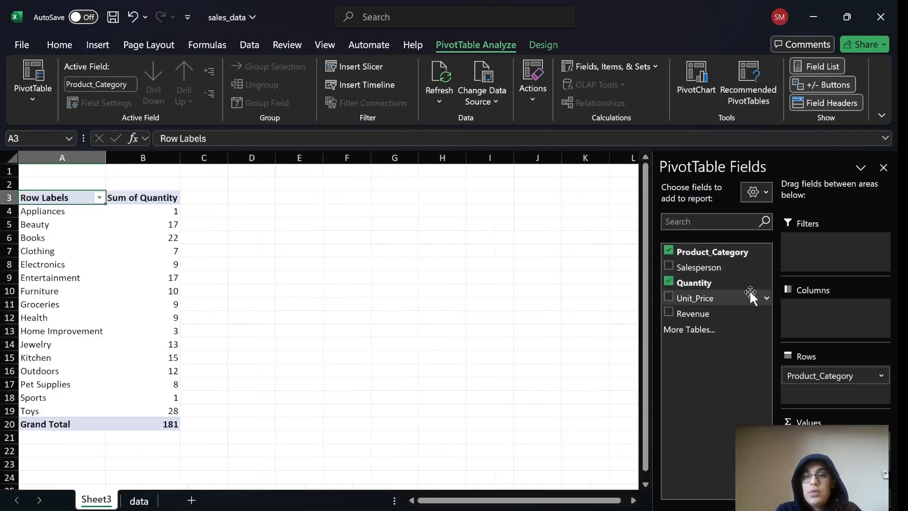
{"action": "left_click", "coordinate": [130, 200]}
{"action": "left_click_drag", "start_coordinate": [130, 200], "coordinate": [142, 420]}
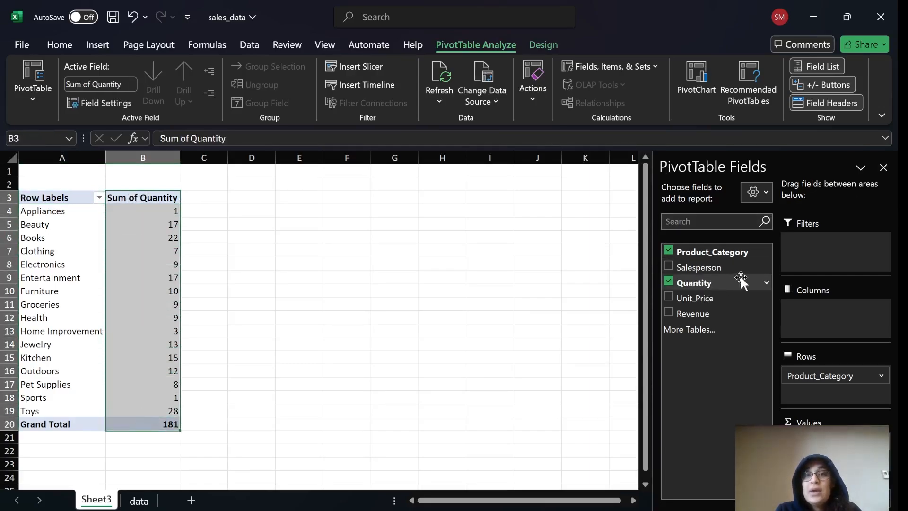
Step: Add the Quantity field to the PivotTable values a second time
{"action": "left_click_drag", "start_coordinate": [702, 283], "coordinate": [819, 433]}
{"action": "left_click", "coordinate": [233, 194]}
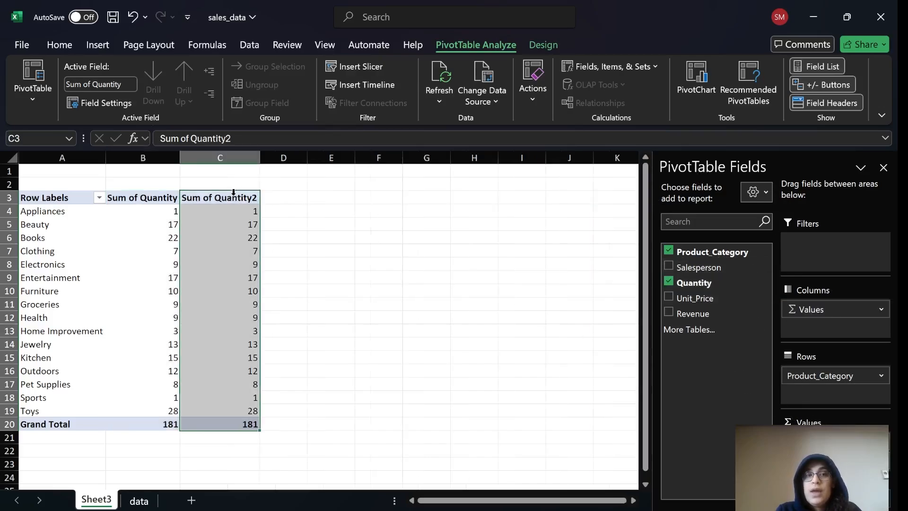
{"action": "left_click", "coordinate": [154, 196]}
{"action": "left_click", "coordinate": [234, 192]}
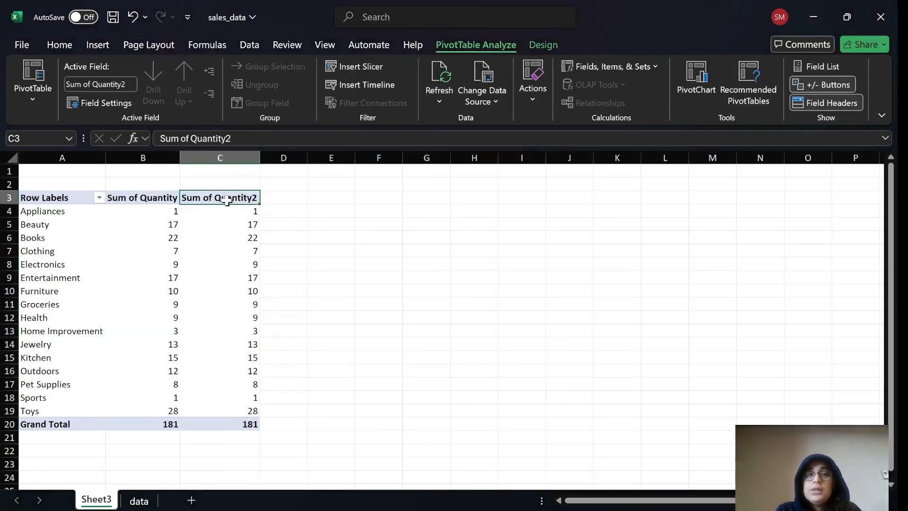
Step: Try summarizing the second quantity column by Count, and undo the change
{"action": "double_click", "coordinate": [227, 201]}
{"action": "left_click", "coordinate": [487, 302]}
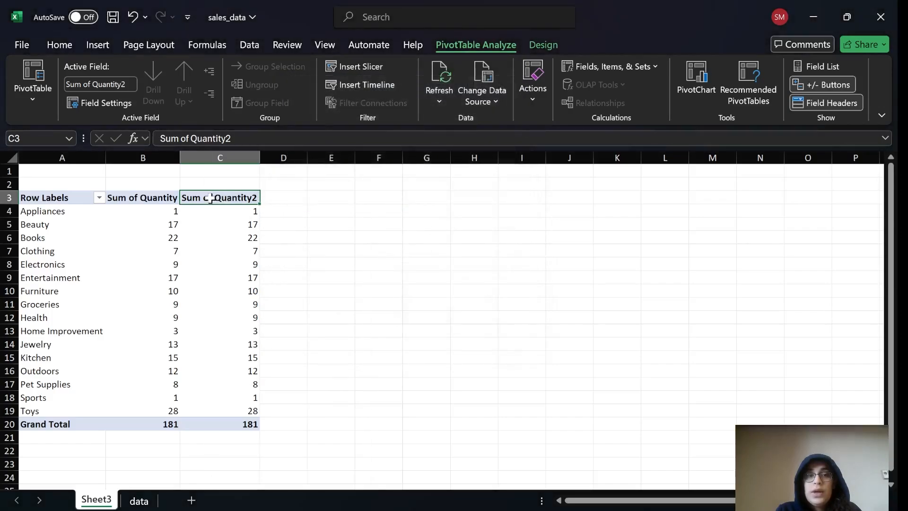
{"action": "right_click", "coordinate": [211, 199]}
{"action": "mouse_move", "coordinate": [270, 380]}
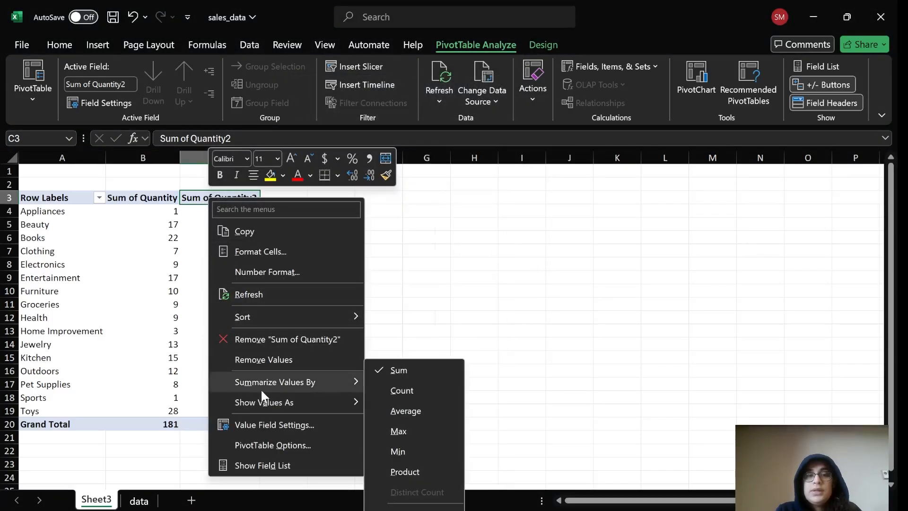
{"action": "left_click", "coordinate": [395, 391]}
{"action": "key", "text": "ctrl+z"}
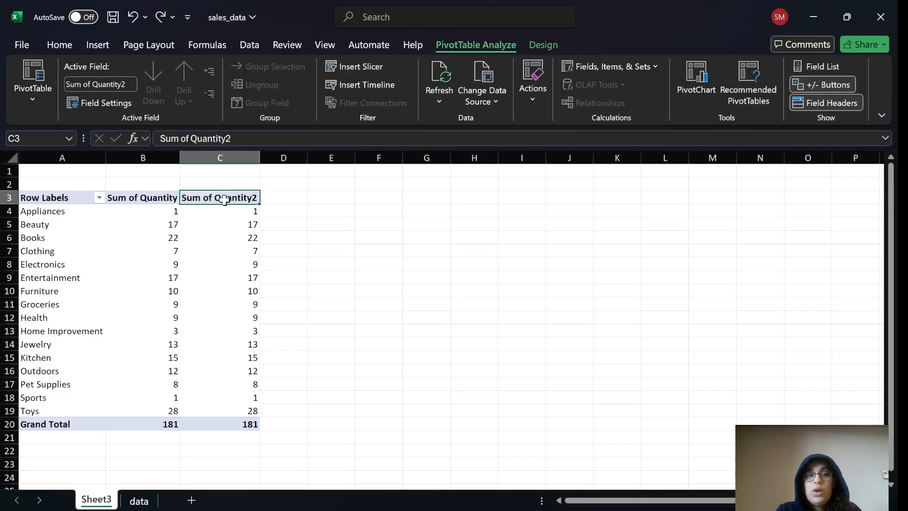
Step: Rename the second quantity value field to "Count of Quantity" and summarize it by Count
{"action": "double_click", "coordinate": [224, 201]}
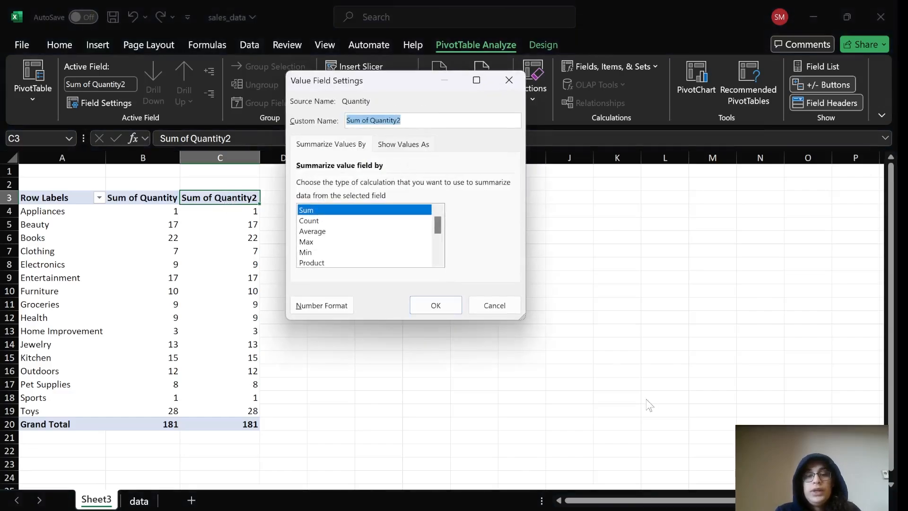
{"action": "type", "text": "Count"}
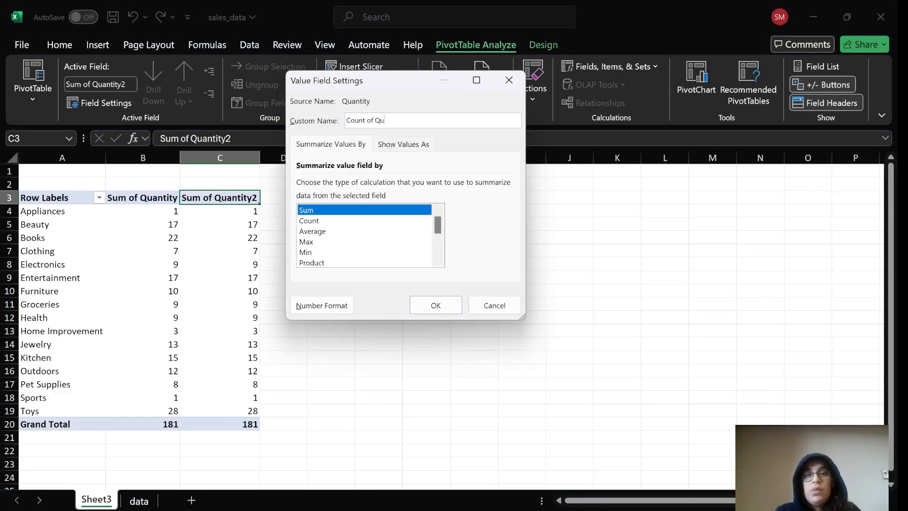
{"action": "left_click", "coordinate": [310, 221]}
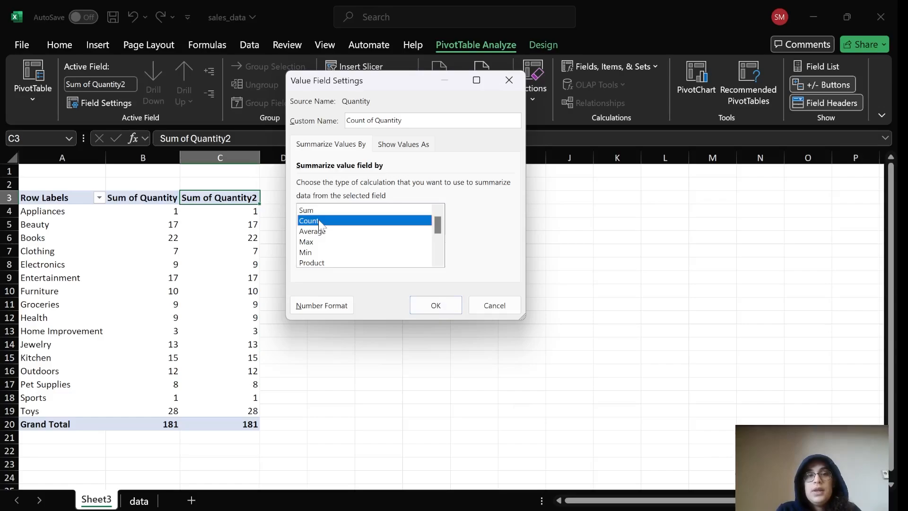
{"action": "left_click", "coordinate": [434, 305]}
{"action": "left_click", "coordinate": [428, 264]}
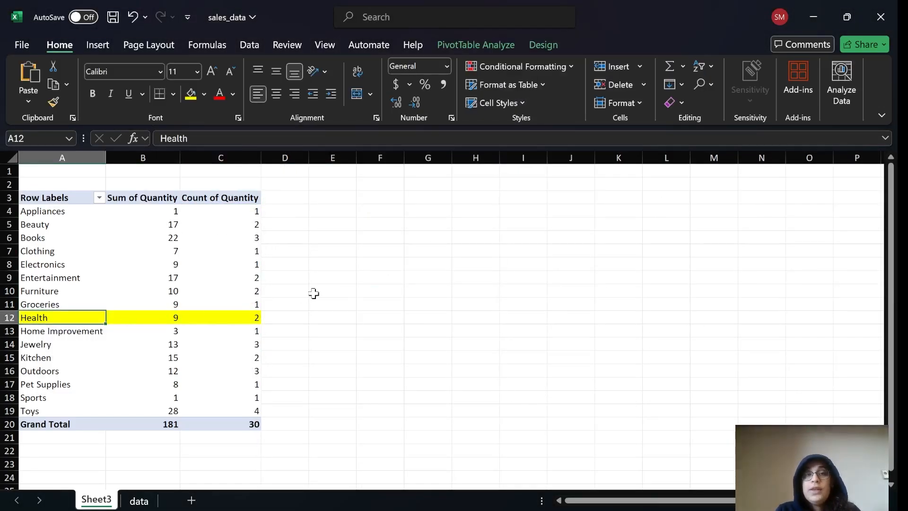
Step: Compare the sum and the count of quantity for the Health category in the PivotTable
{"action": "left_click", "coordinate": [313, 292]}
{"action": "key", "text": "Left"}
{"action": "key", "text": "Left"}
{"action": "key", "text": "Left"}
{"action": "key", "text": "Down"}
{"action": "key", "text": "Down"}
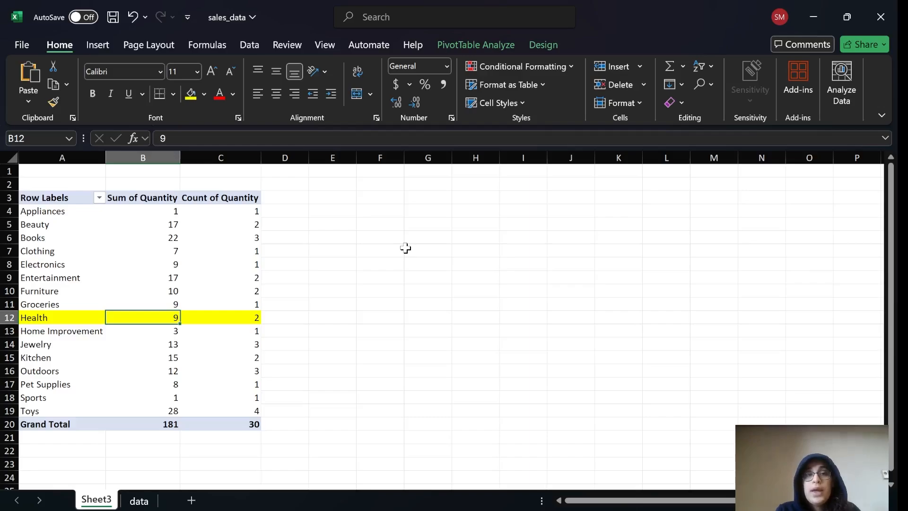
{"action": "left_click", "coordinate": [221, 317]}
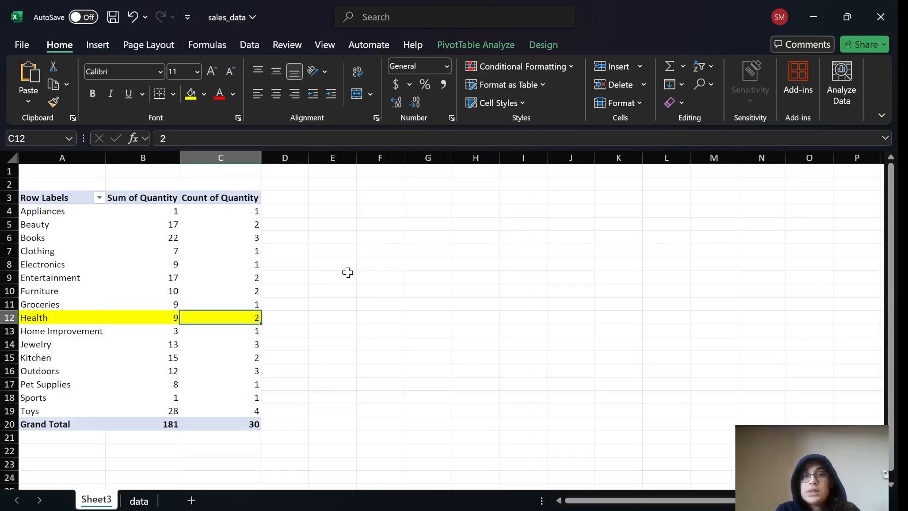
{"action": "key", "text": "Left"}
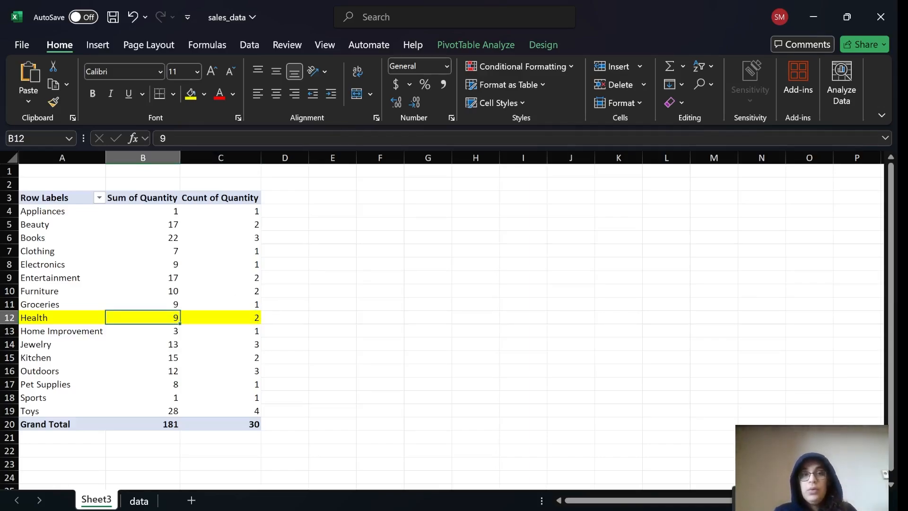
{"action": "key", "text": "Right"}
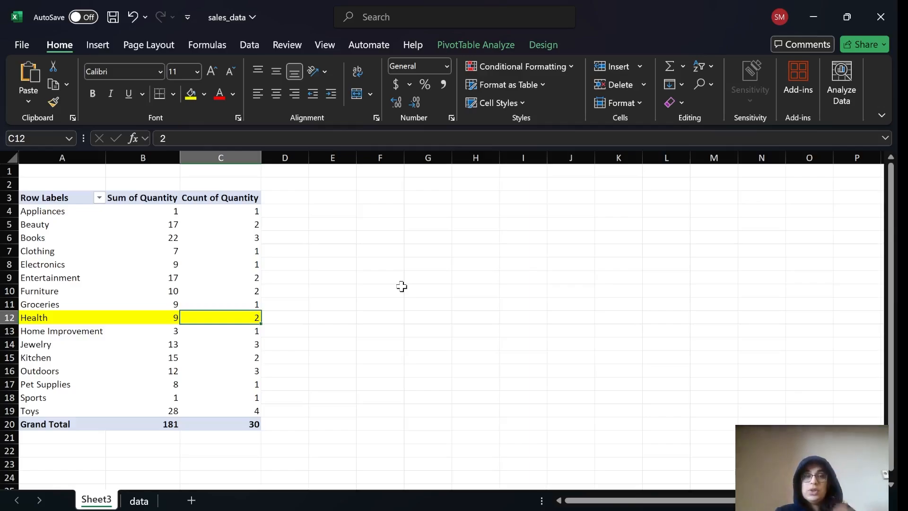
{"action": "left_click", "coordinate": [213, 194]}
{"action": "left_click", "coordinate": [368, 202]}
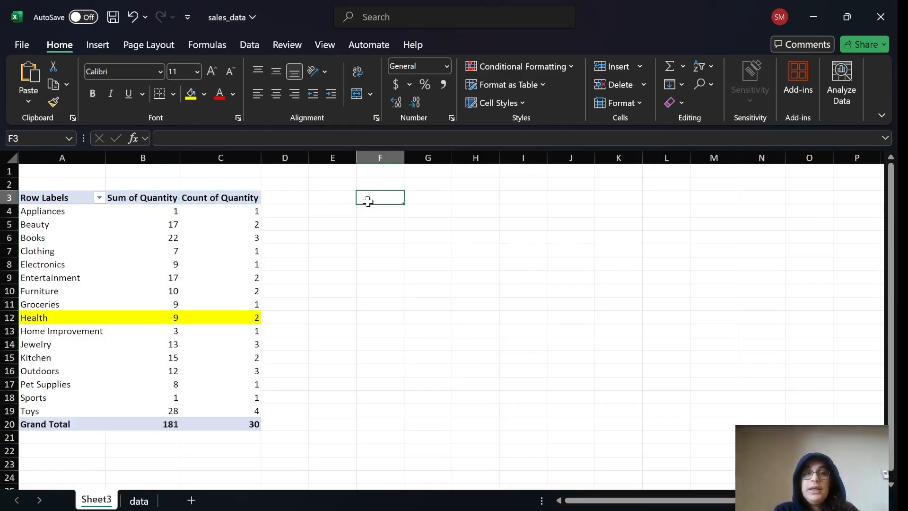
{"action": "left_click_drag", "start_coordinate": [433, 224], "coordinate": [434, 236]}
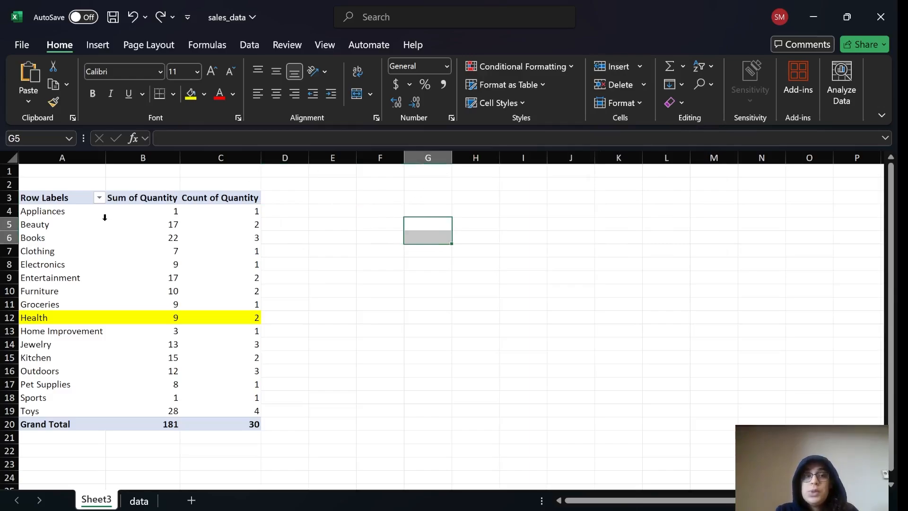
Step: Insert a pie PivotChart from the PivotTable's category rows and place it directly beside the table
{"action": "left_click_drag", "start_coordinate": [56, 213], "coordinate": [219, 405]}
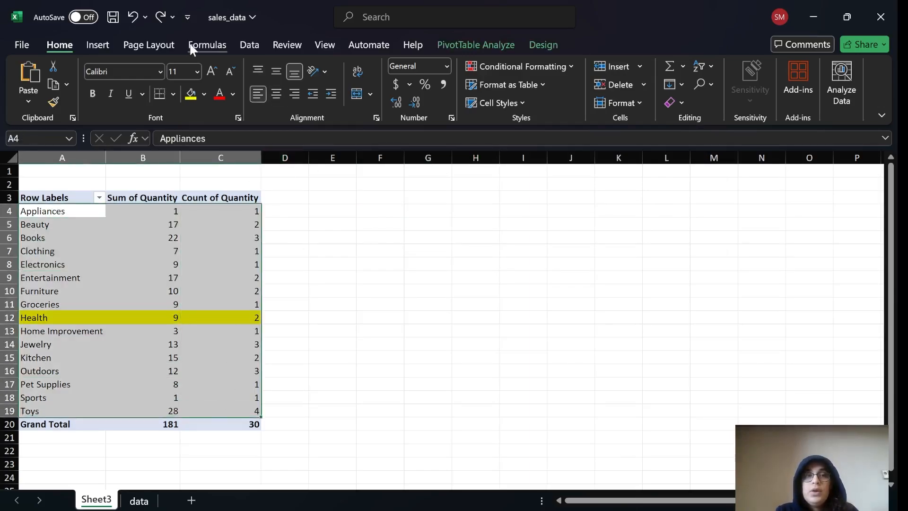
{"action": "left_click", "coordinate": [100, 45]}
{"action": "left_click", "coordinate": [239, 69]}
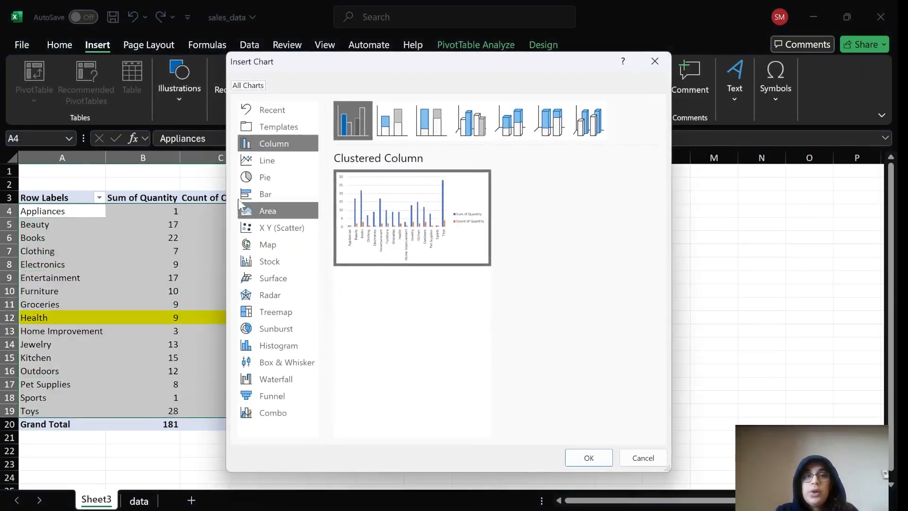
{"action": "left_click", "coordinate": [265, 177]}
{"action": "left_click", "coordinate": [589, 457]}
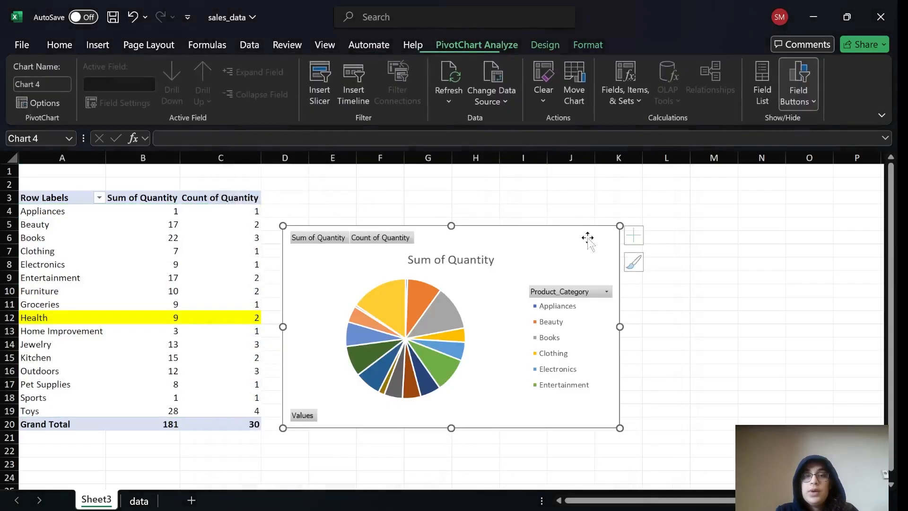
{"action": "left_click_drag", "start_coordinate": [588, 238], "coordinate": [582, 205]}
Step: Change the pie chart's title to "Amount of Products Sold in Each Category"
{"action": "left_click", "coordinate": [165, 196]}
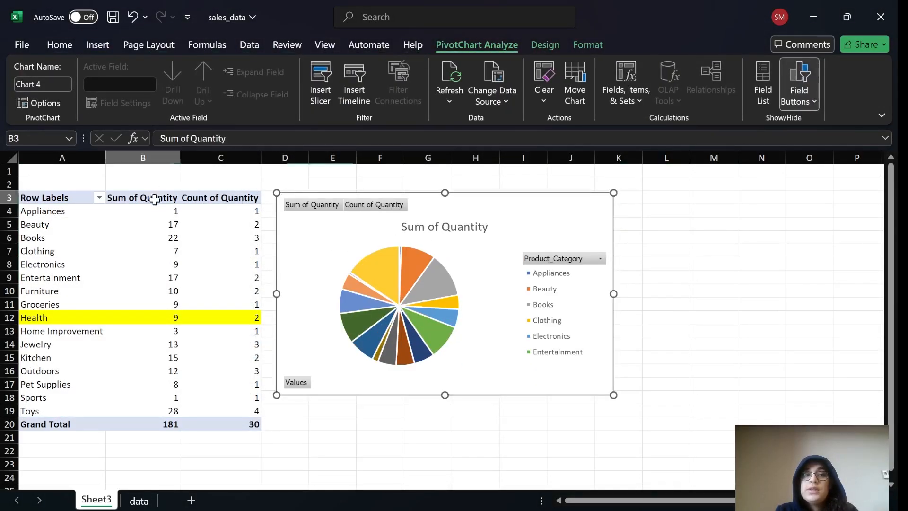
{"action": "left_click", "coordinate": [487, 225]}
{"action": "double_click", "coordinate": [434, 227]}
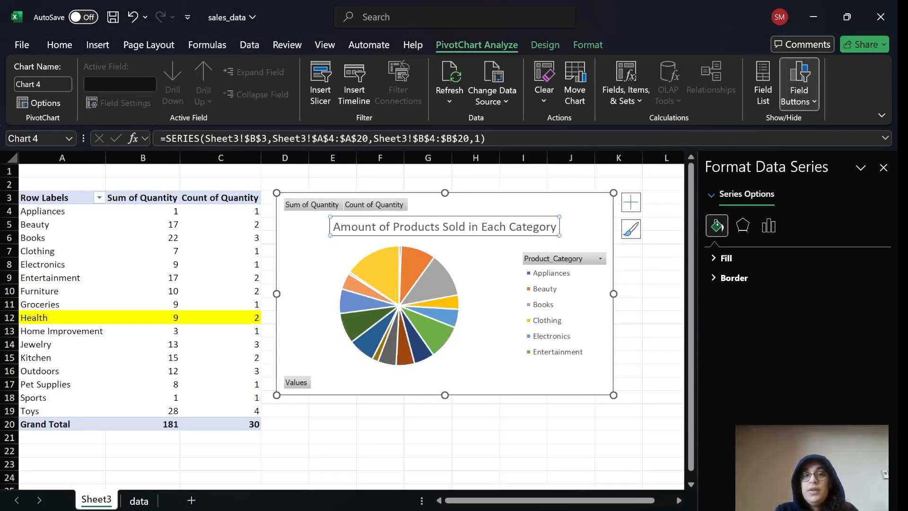
{"action": "left_click", "coordinate": [544, 227]}
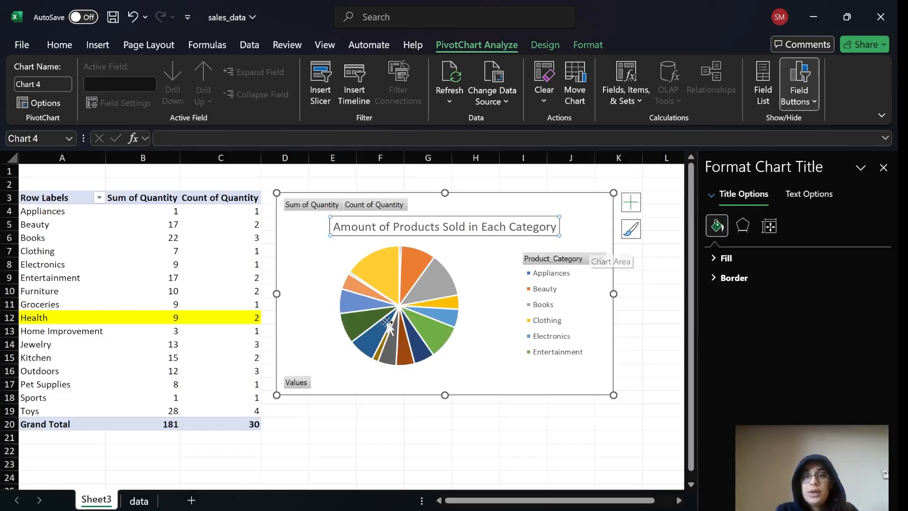
Step: Add data callouts to the pie slices and enlarge the chart so the callouts have more room
{"action": "left_click", "coordinate": [397, 284]}
{"action": "left_click", "coordinate": [883, 168]}
{"action": "right_click", "coordinate": [384, 265]}
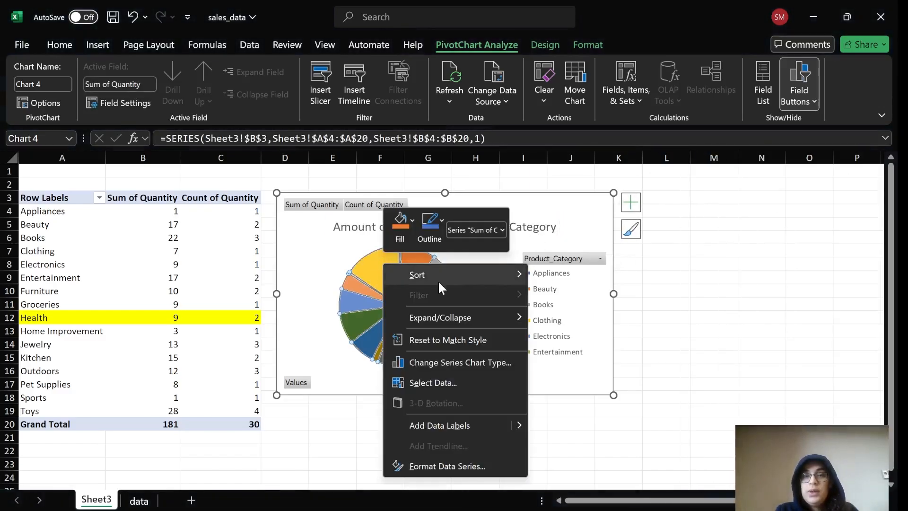
{"action": "mouse_move", "coordinate": [518, 421]}
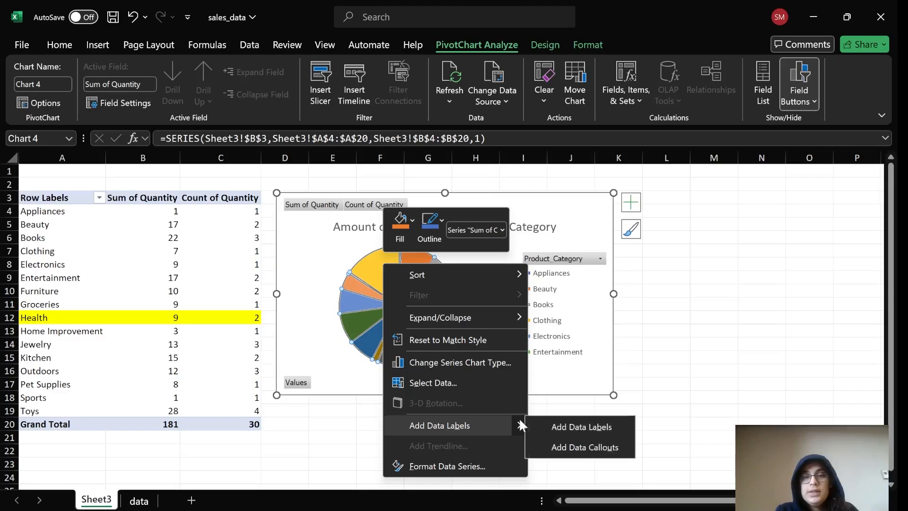
{"action": "left_click", "coordinate": [562, 447]}
{"action": "left_click_drag", "start_coordinate": [614, 395], "coordinate": [701, 448]}
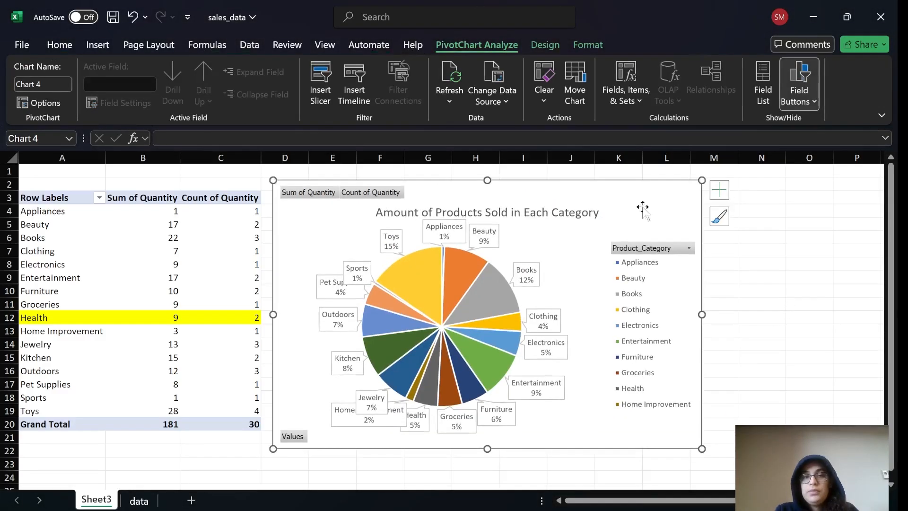
{"action": "left_click", "coordinate": [762, 224]}
Step: Examine the Toys slice of the pie chart and its percentage callout
{"action": "left_click", "coordinate": [395, 257]}
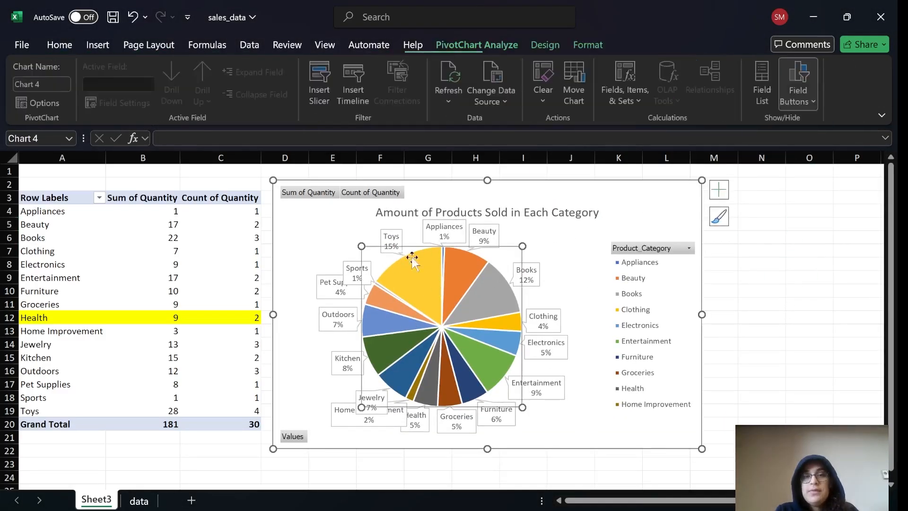
{"action": "left_click", "coordinate": [427, 256]}
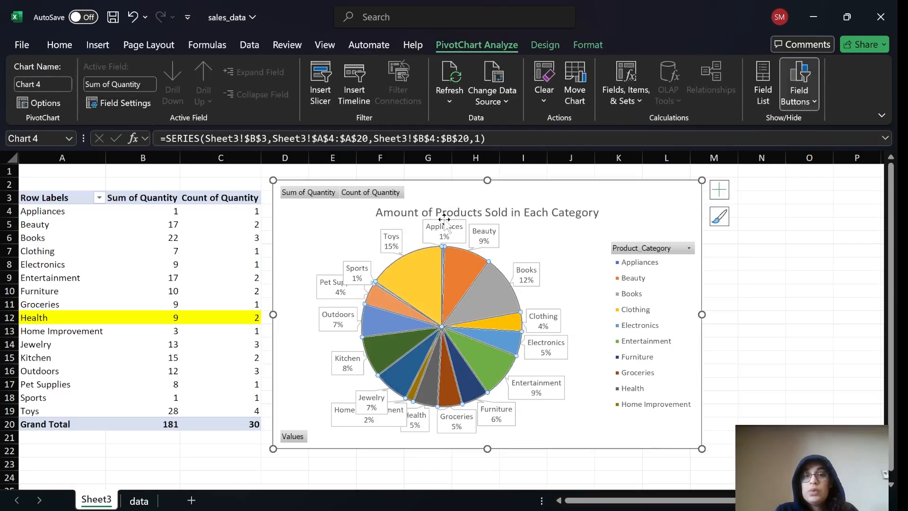
{"action": "left_click", "coordinate": [396, 233]}
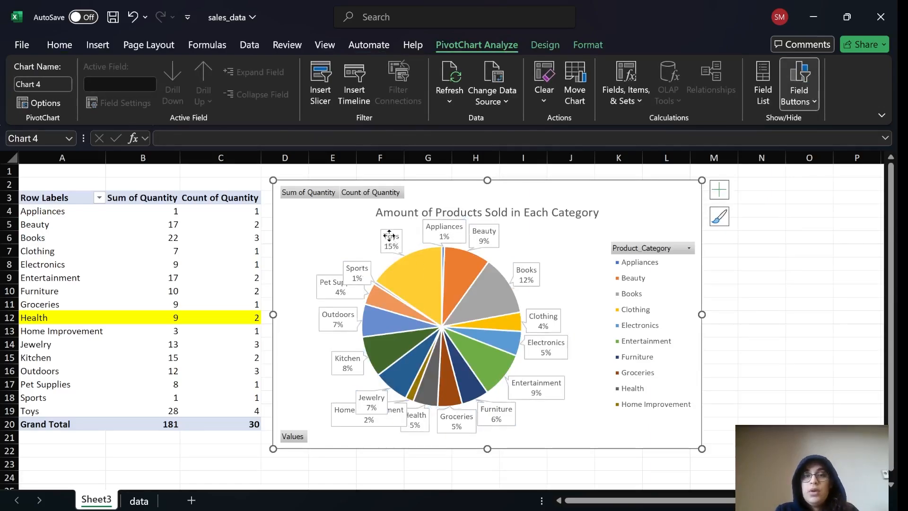
{"action": "left_click", "coordinate": [406, 255]}
{"action": "left_click", "coordinate": [396, 238]}
{"action": "left_click", "coordinate": [586, 222]}
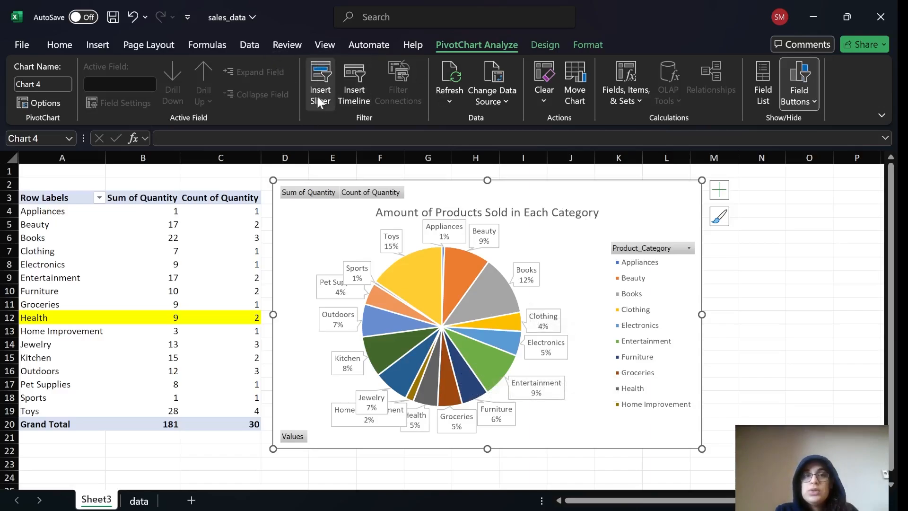
Step: Insert a slicer for the Salesperson field and place it beside the pie chart
{"action": "left_click", "coordinate": [327, 69]}
{"action": "left_click_drag", "start_coordinate": [350, 72], "coordinate": [634, 138]}
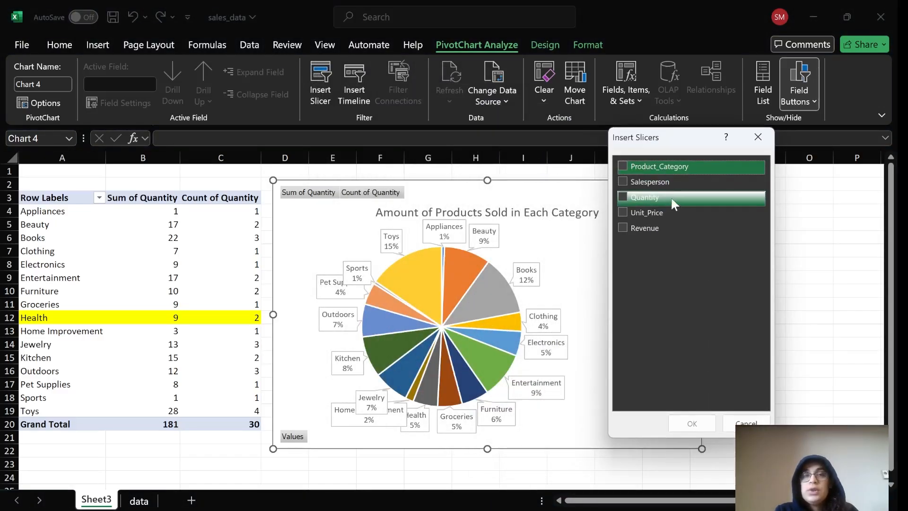
{"action": "left_click", "coordinate": [623, 182]}
{"action": "left_click", "coordinate": [692, 423]}
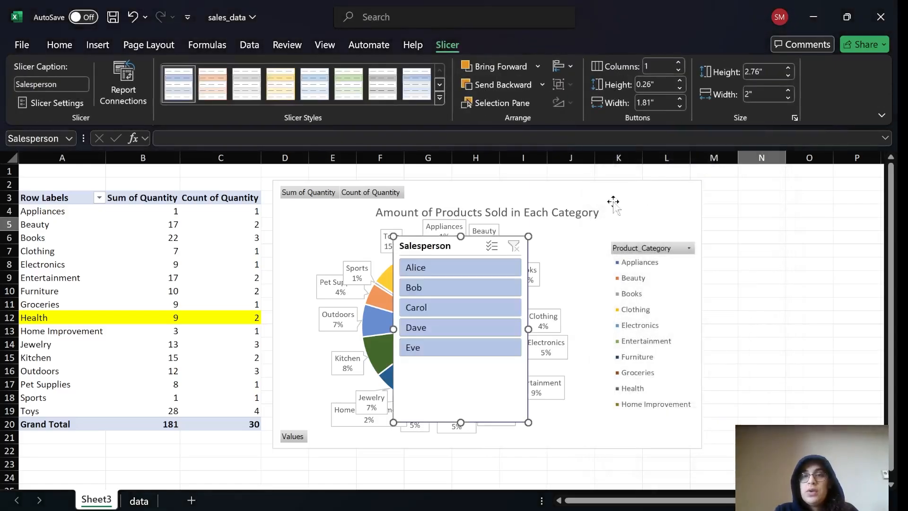
{"action": "left_click_drag", "start_coordinate": [512, 245], "coordinate": [809, 207]}
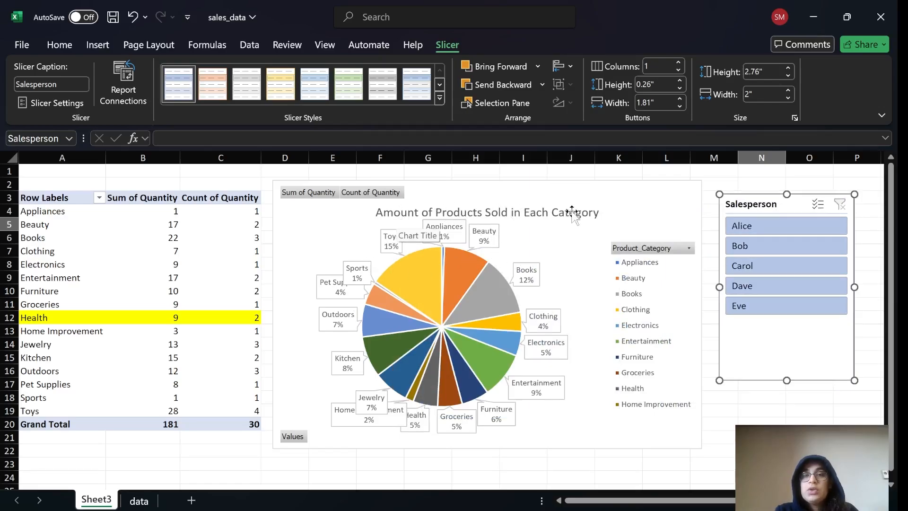
Step: View the PivotTable and chart for each salesperson in turn using the slicer, and examine the category slices for the last one
{"action": "left_click", "coordinate": [759, 227]}
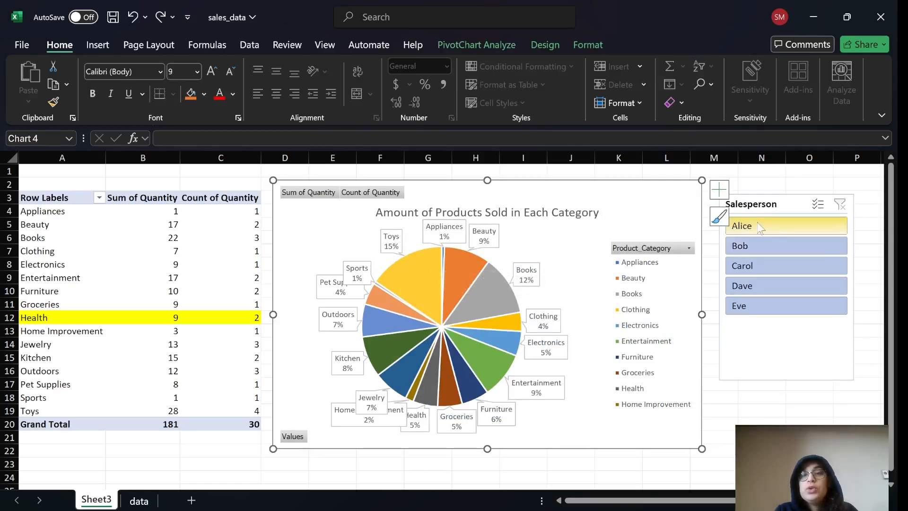
{"action": "left_click", "coordinate": [768, 247]}
{"action": "left_click", "coordinate": [749, 265]}
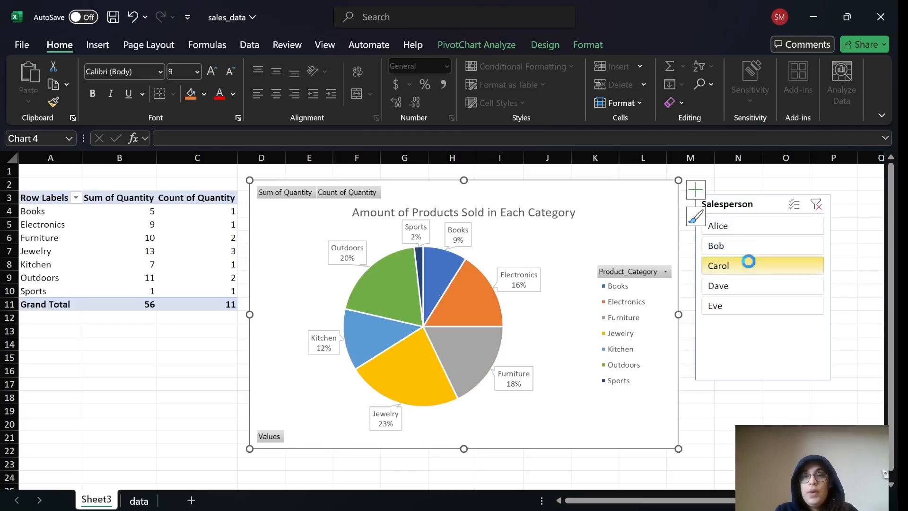
{"action": "left_click", "coordinate": [736, 286]}
{"action": "left_click", "coordinate": [749, 306]}
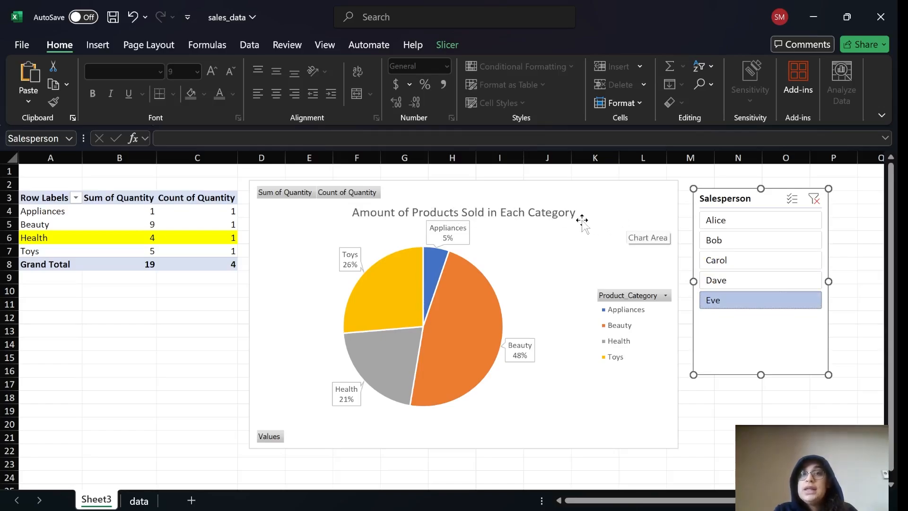
{"action": "left_click", "coordinate": [478, 212]}
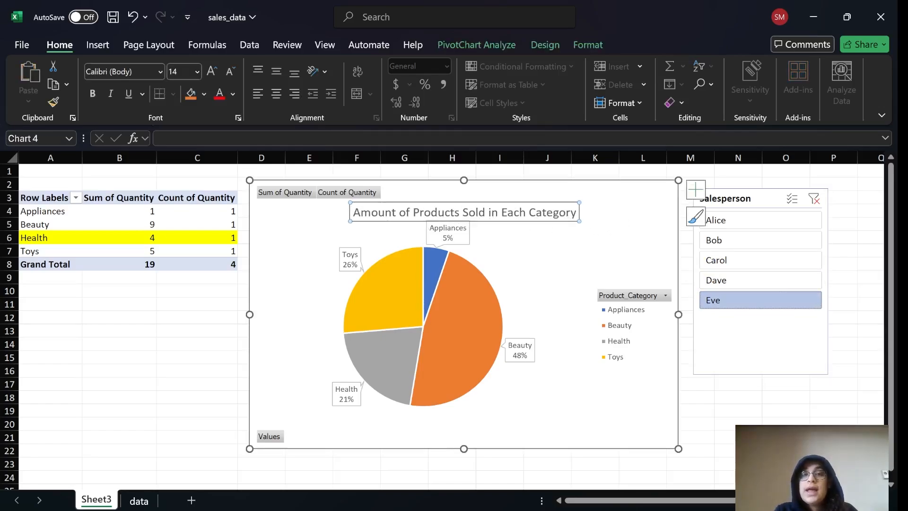
{"action": "left_click", "coordinate": [382, 270]}
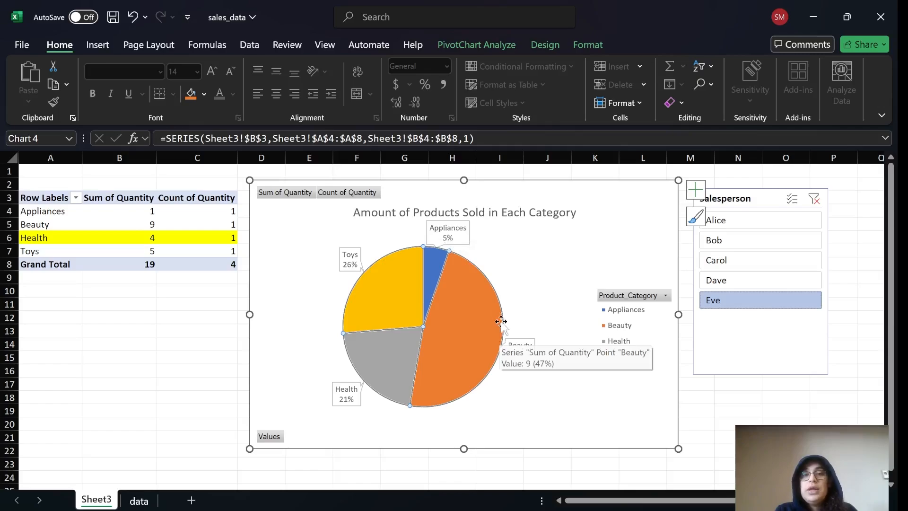
{"action": "mouse_move", "coordinate": [385, 363]}
Step: Switch the Salesperson slicer among the first three salespeople, finishing with the data filtered to the first one
{"action": "left_click", "coordinate": [735, 220]}
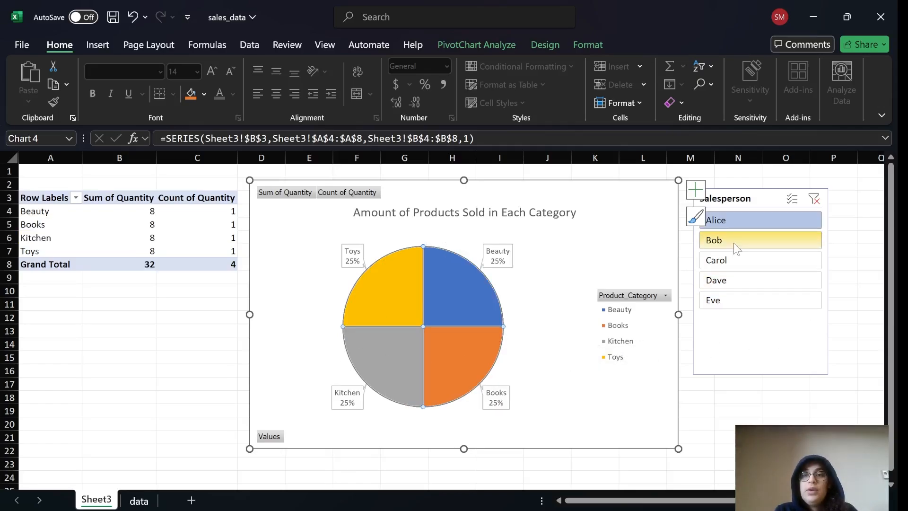
{"action": "left_click", "coordinate": [734, 241]}
{"action": "left_click", "coordinate": [734, 259]}
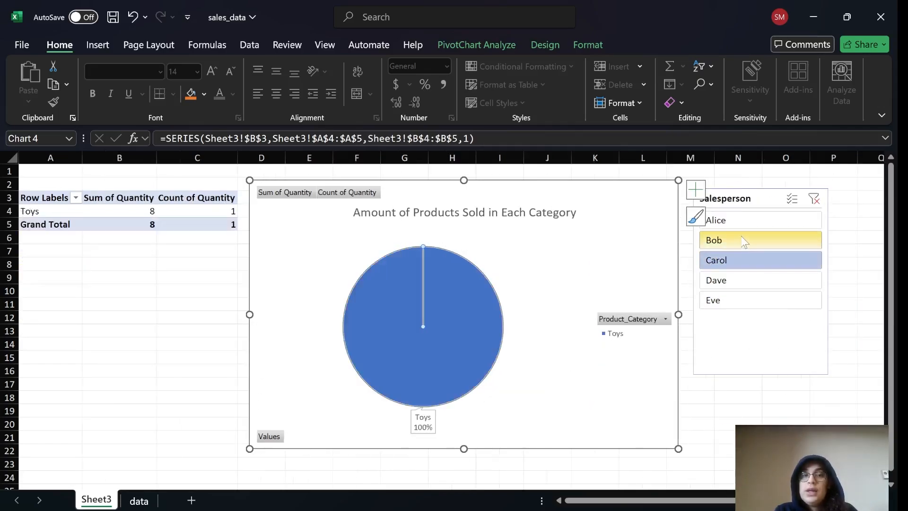
{"action": "left_click", "coordinate": [745, 242]}
{"action": "left_click", "coordinate": [235, 210]}
{"action": "left_click", "coordinate": [501, 212]}
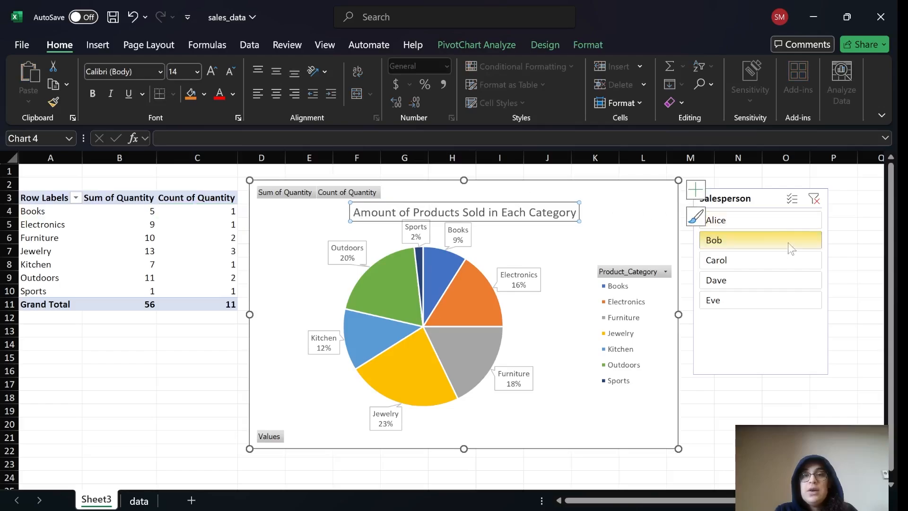
{"action": "left_click", "coordinate": [756, 260]}
{"action": "left_click", "coordinate": [755, 223]}
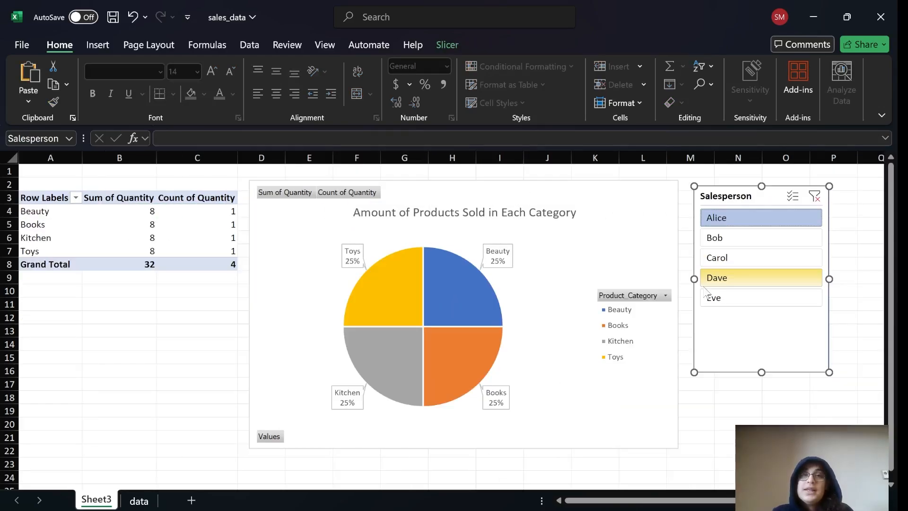